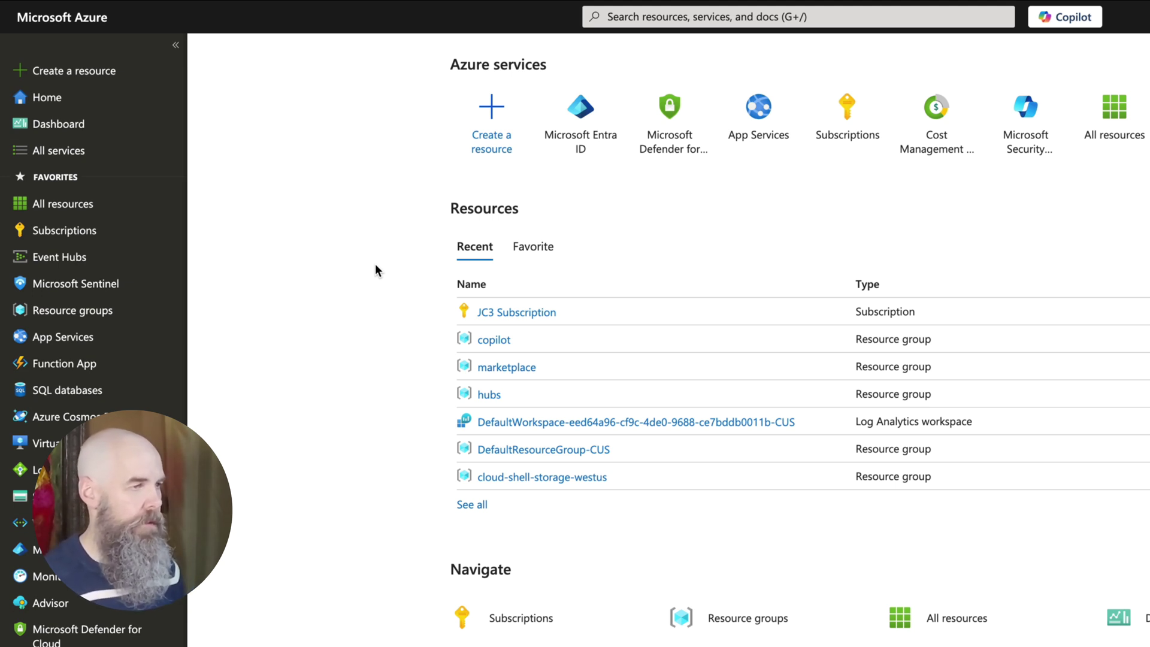
Step: Register a single-tenant application named Teams in Microsoft Entra ID
click(580, 117)
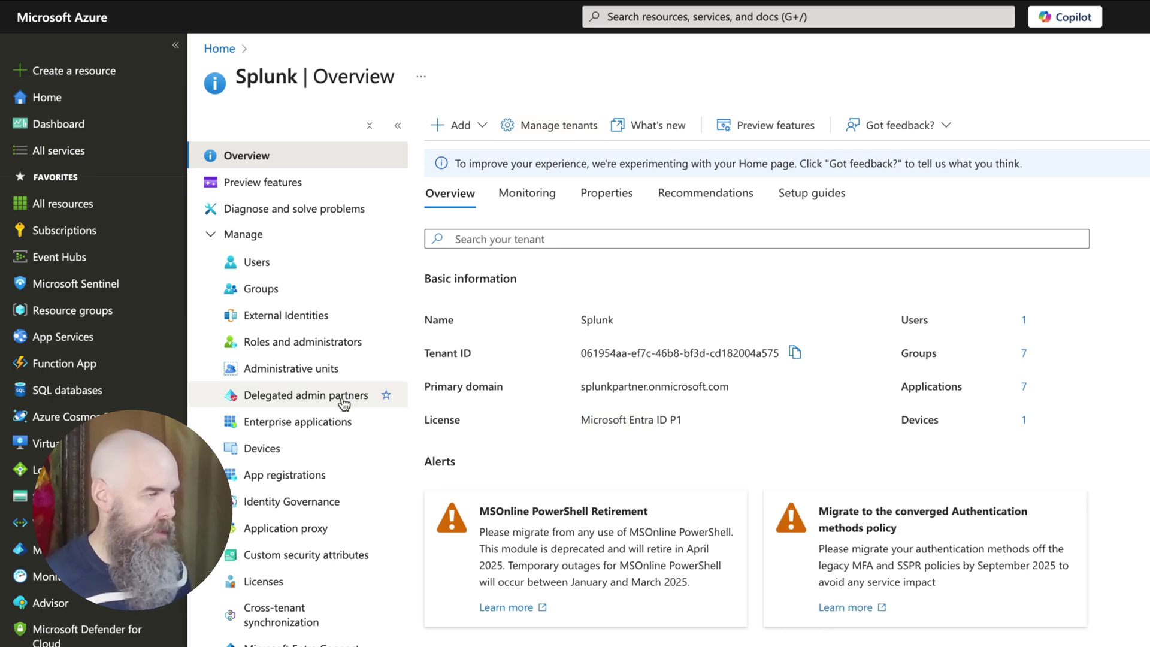
click(290, 476)
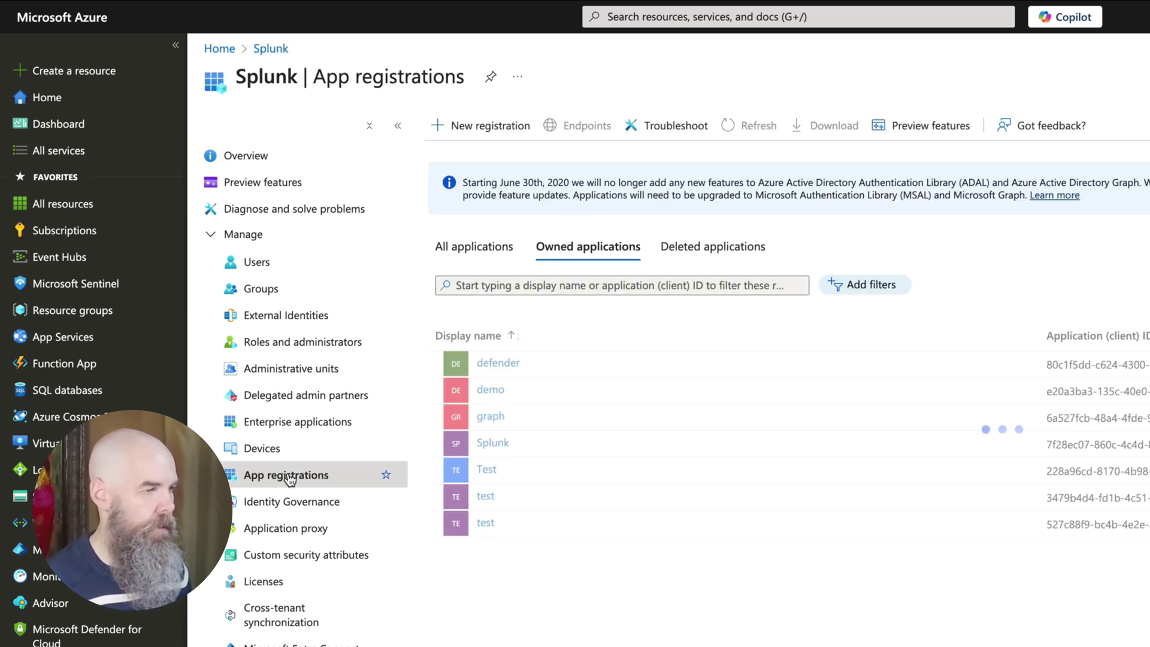
click(479, 128)
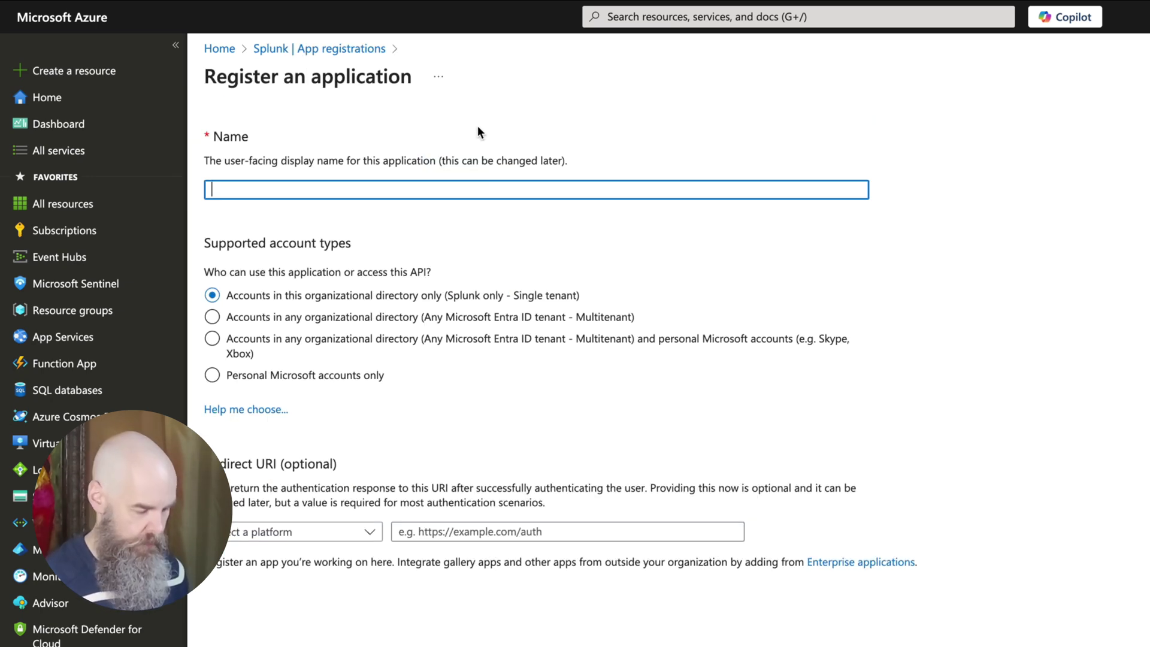
text(Teams)
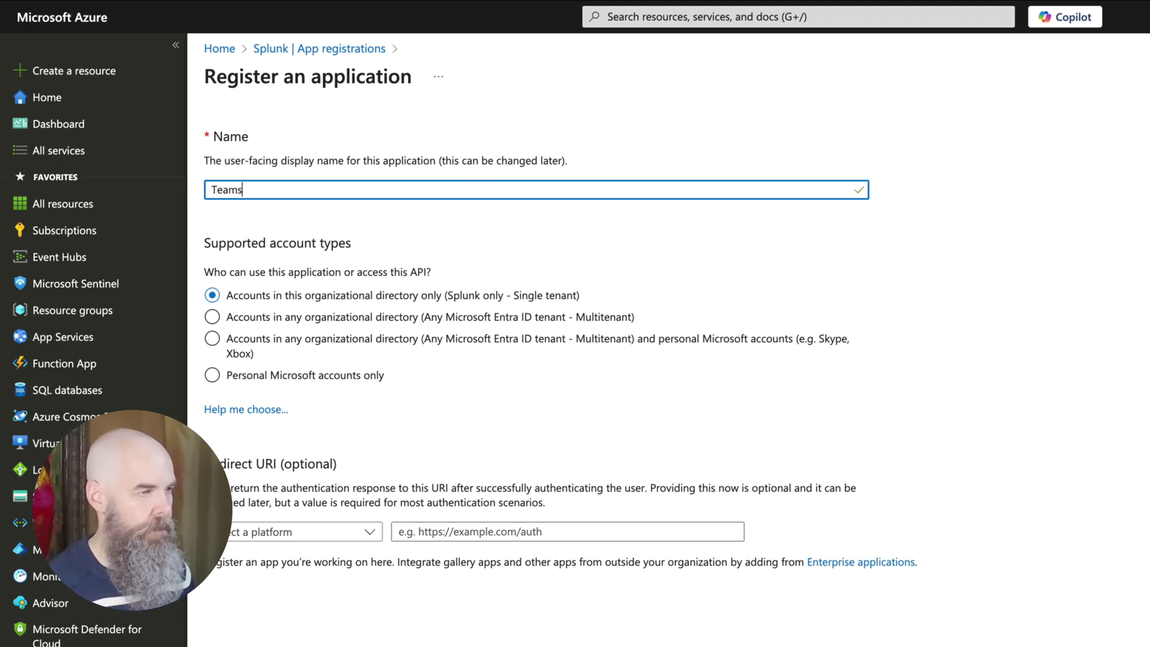
key(Return)
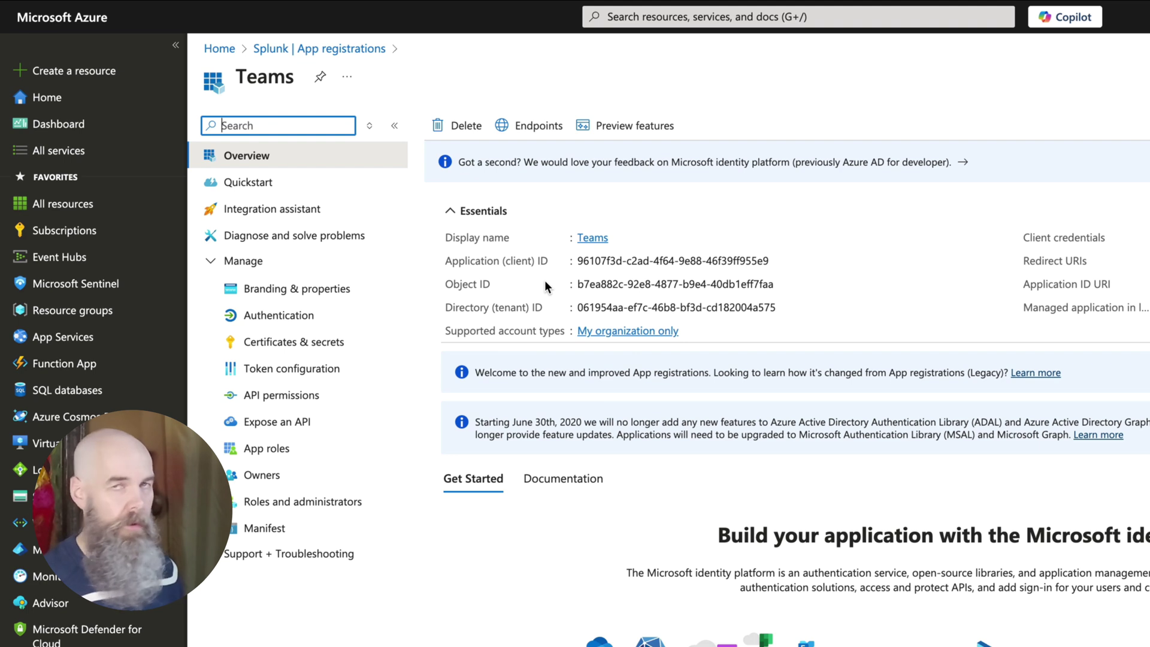
click(544, 285)
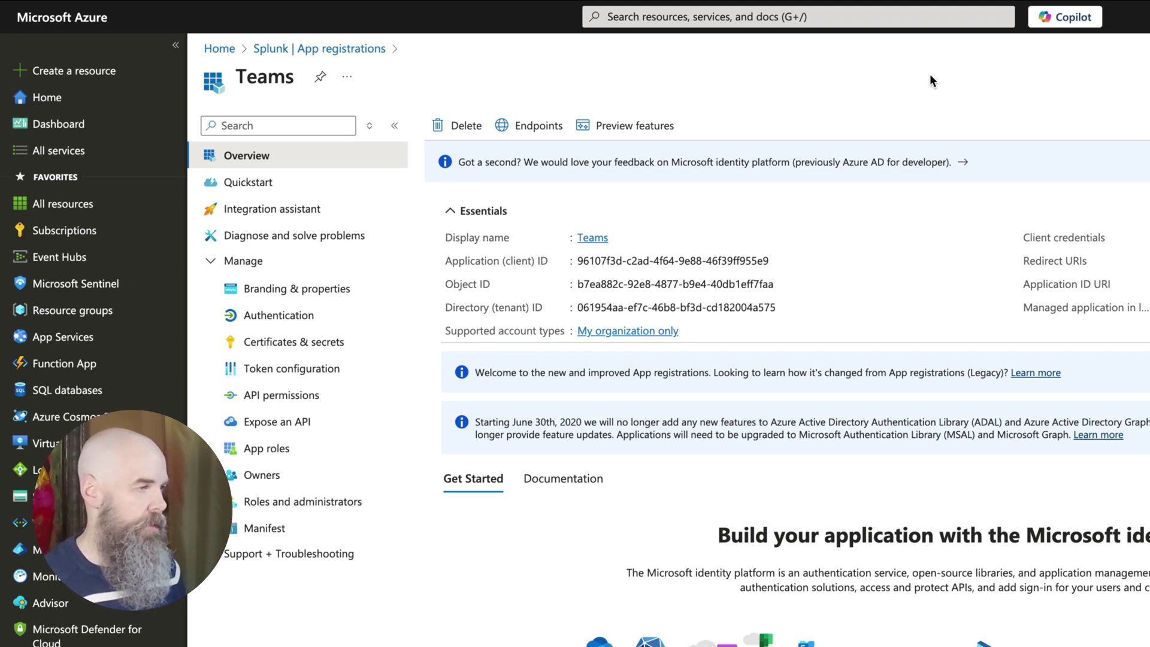
Step: Create a client secret described as "teams" with a 730-day (24-month) expiry for the Teams app and copy its value
click(370, 342)
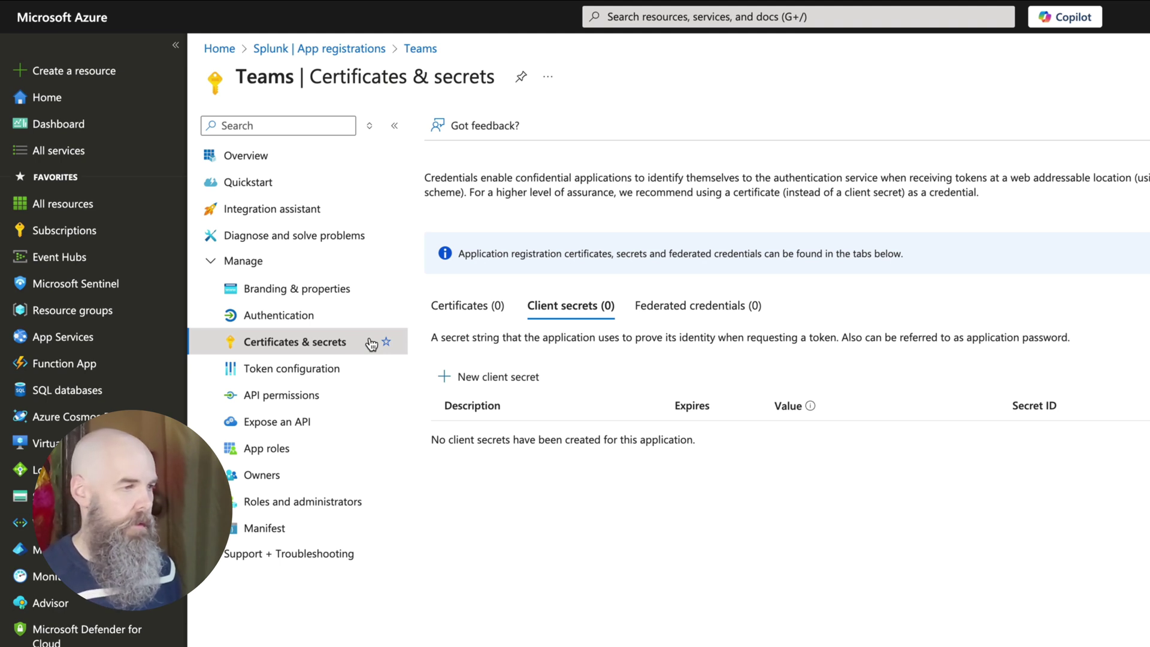
click(491, 386)
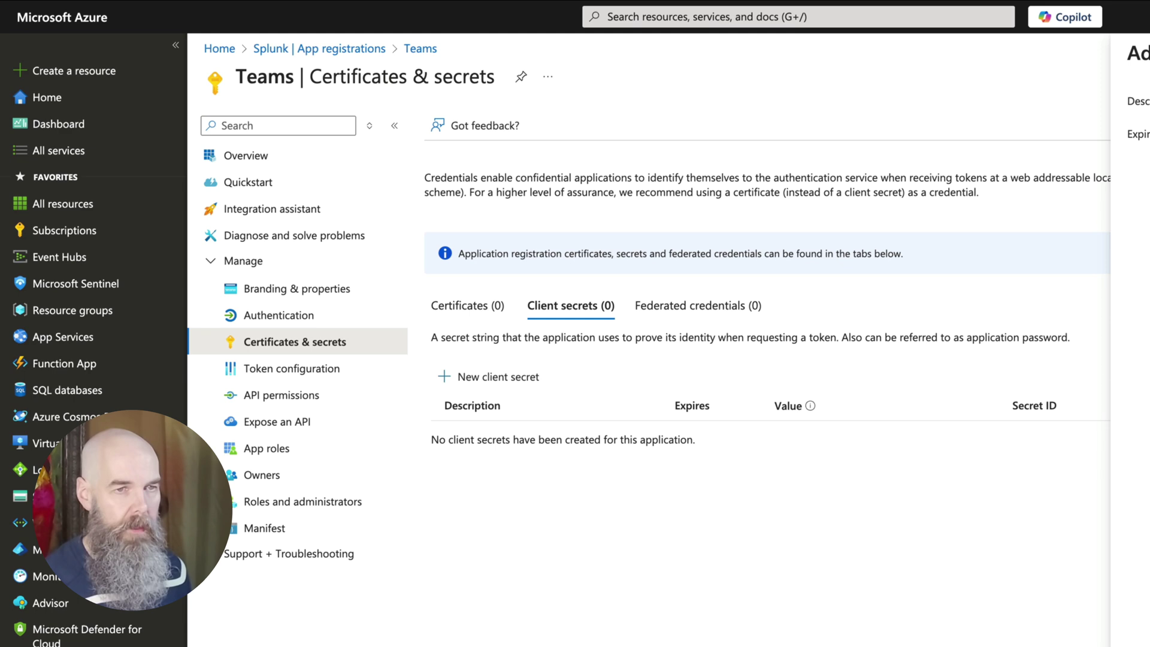
click(1054, 97)
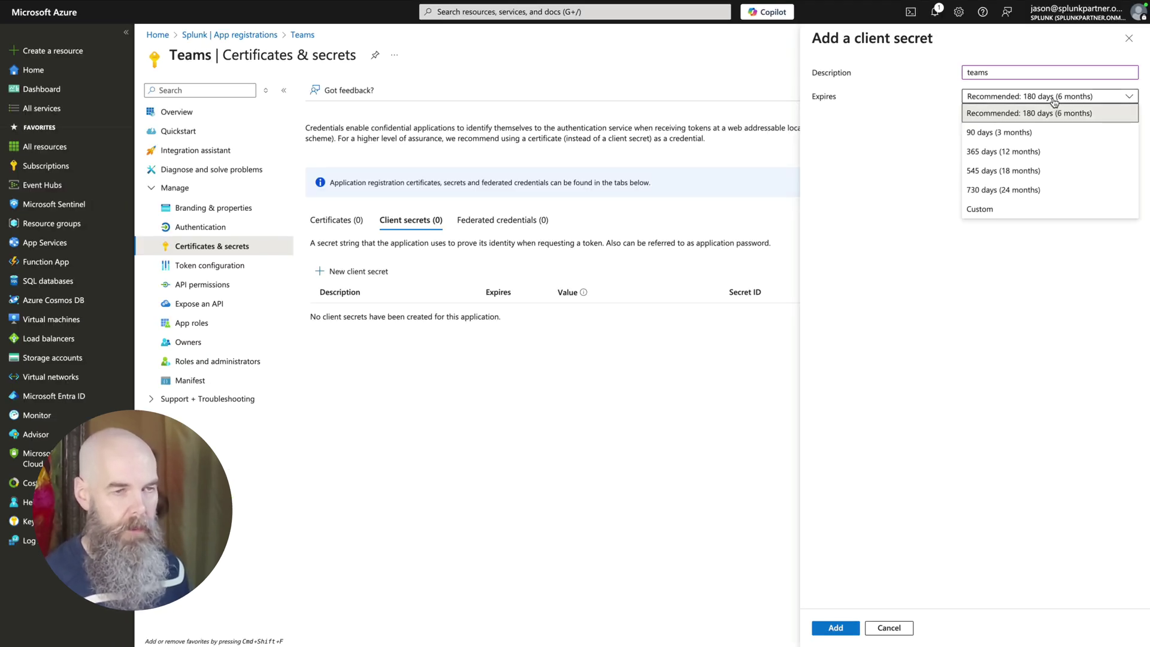
click(1019, 187)
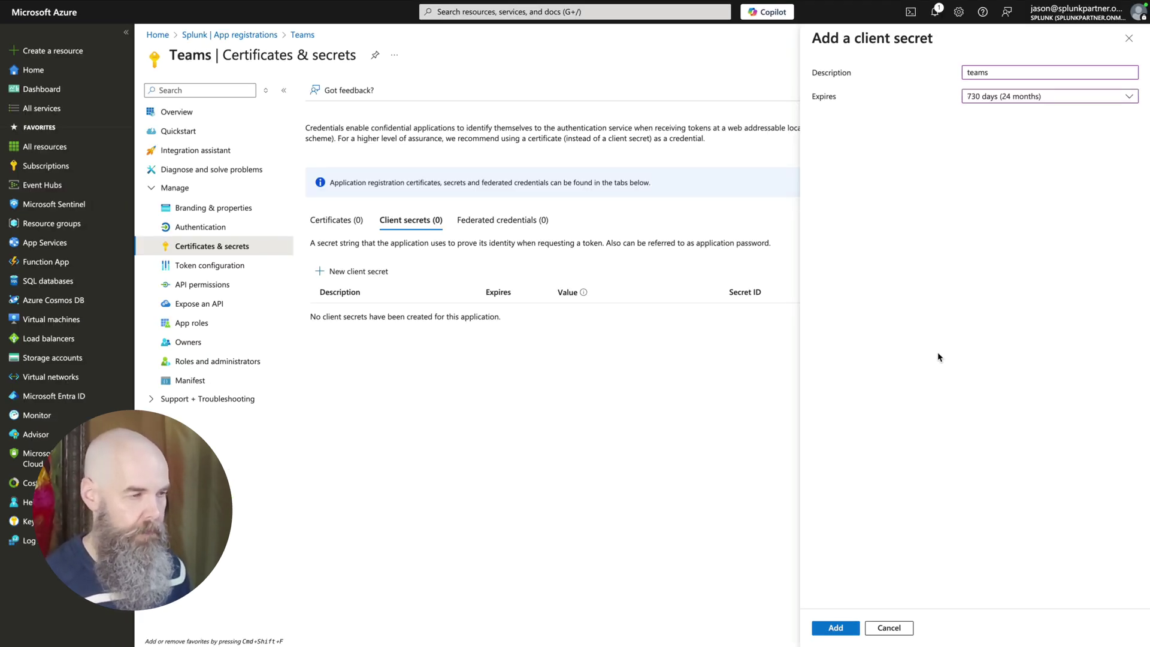
click(834, 630)
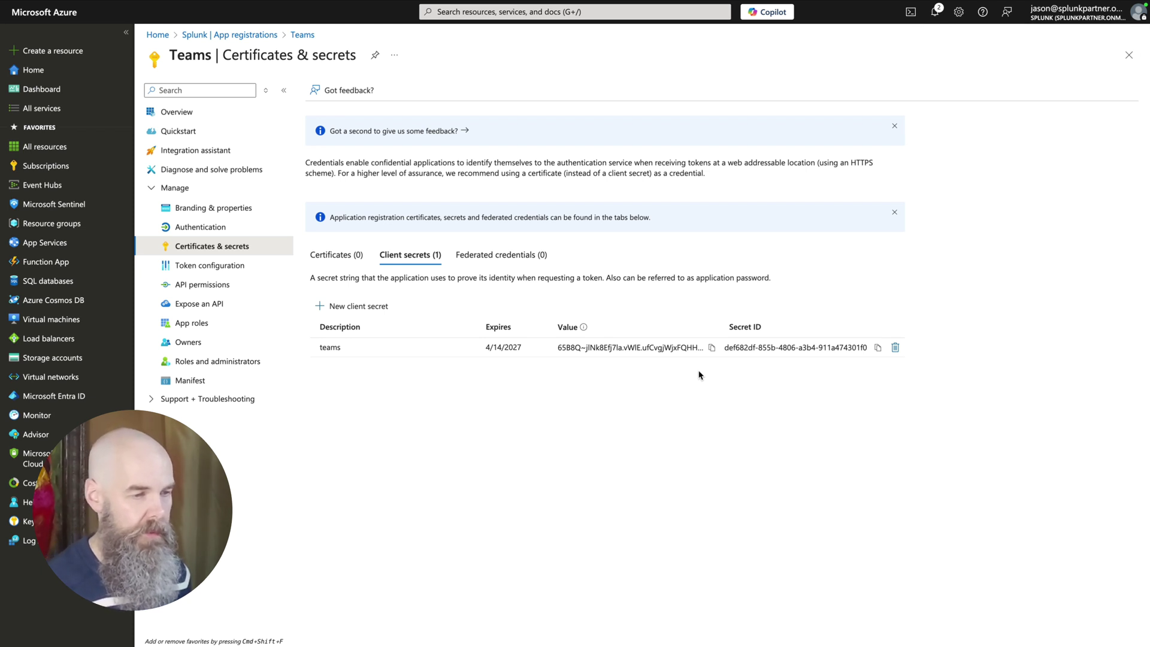
click(713, 349)
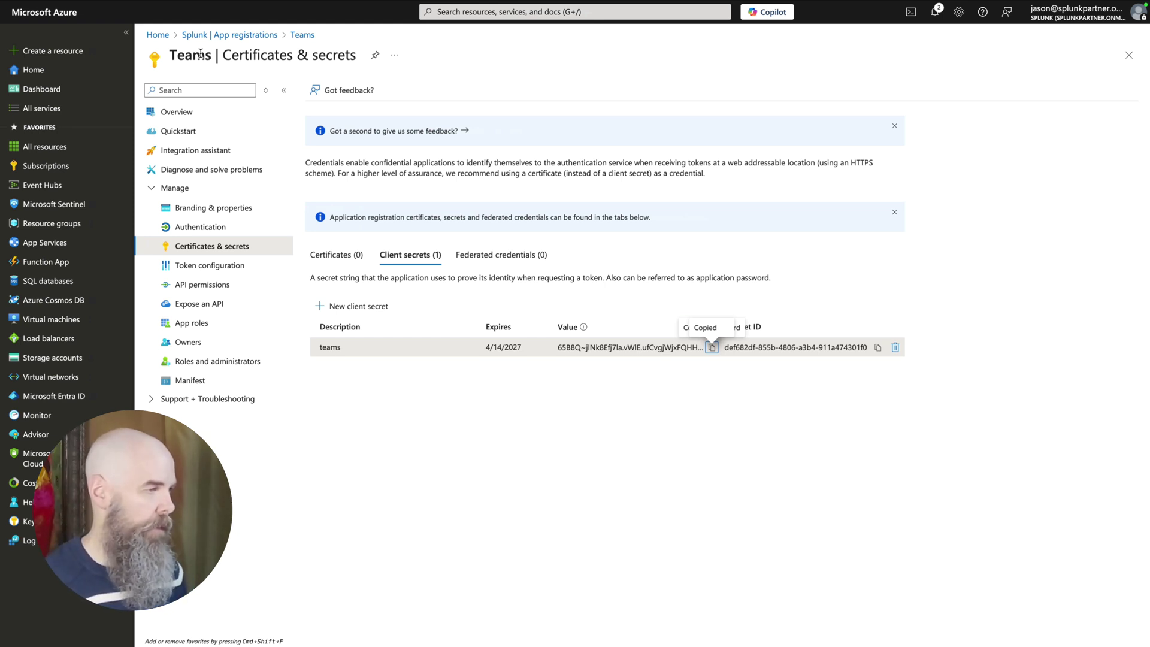
Step: Add the Microsoft Graph application permission CallRecords.Read.All to the Teams app and grant admin consent for Splunk
click(201, 286)
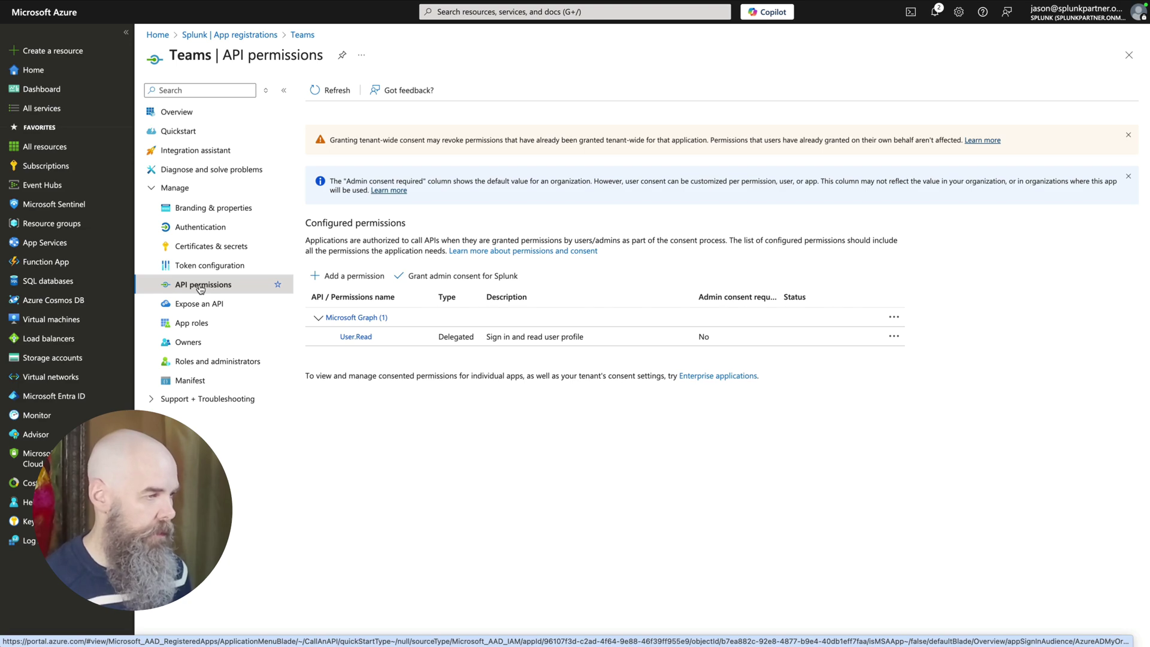
click(346, 278)
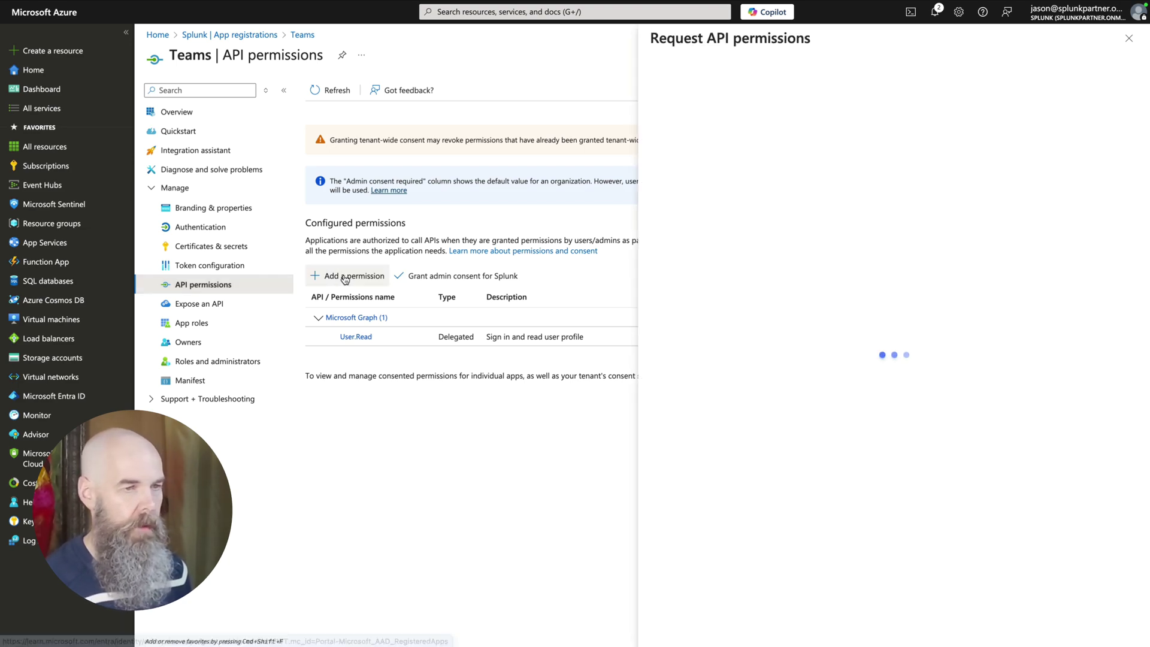
click(818, 165)
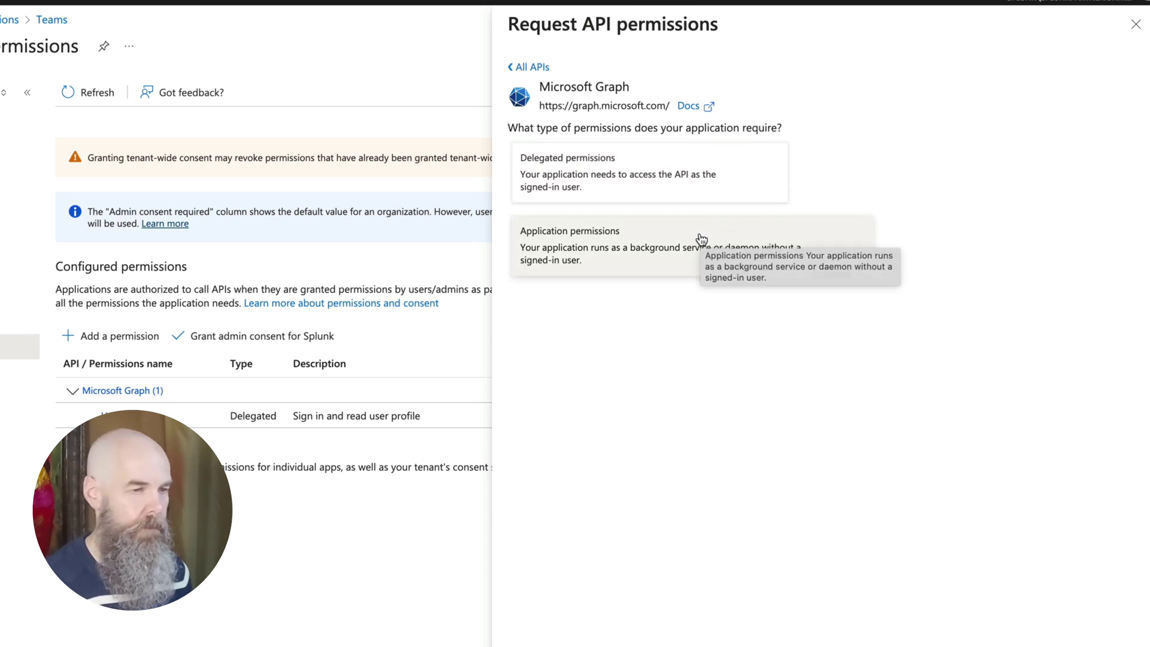
click(700, 238)
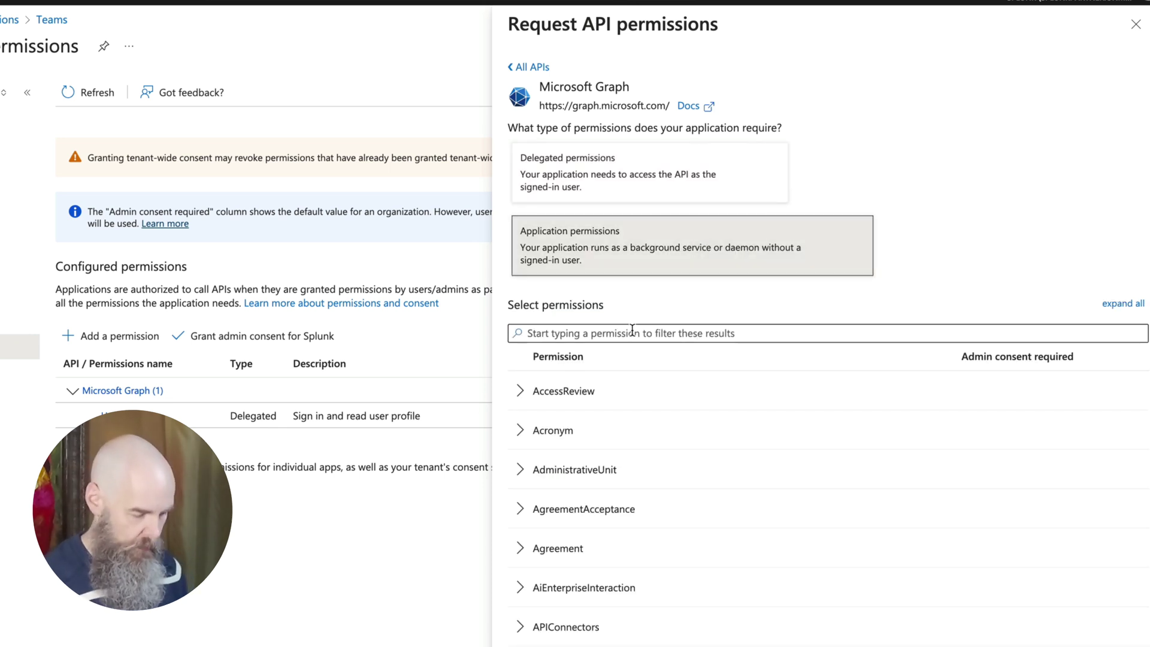
text(c)
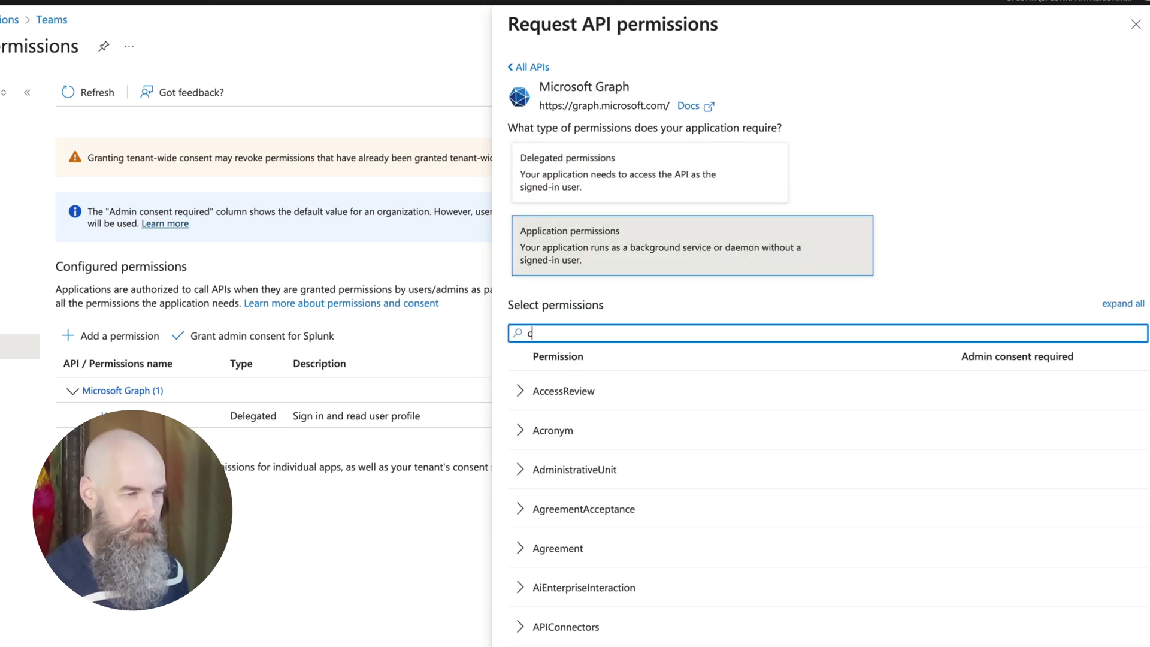
text(allrecords)
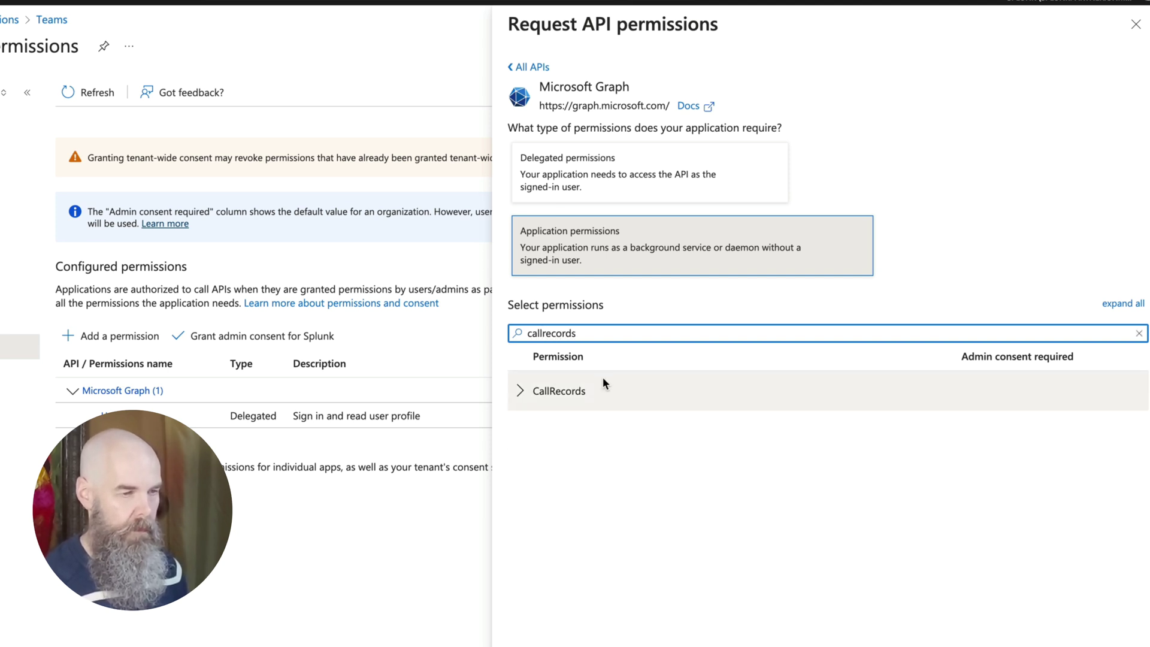
click(520, 390)
click(519, 430)
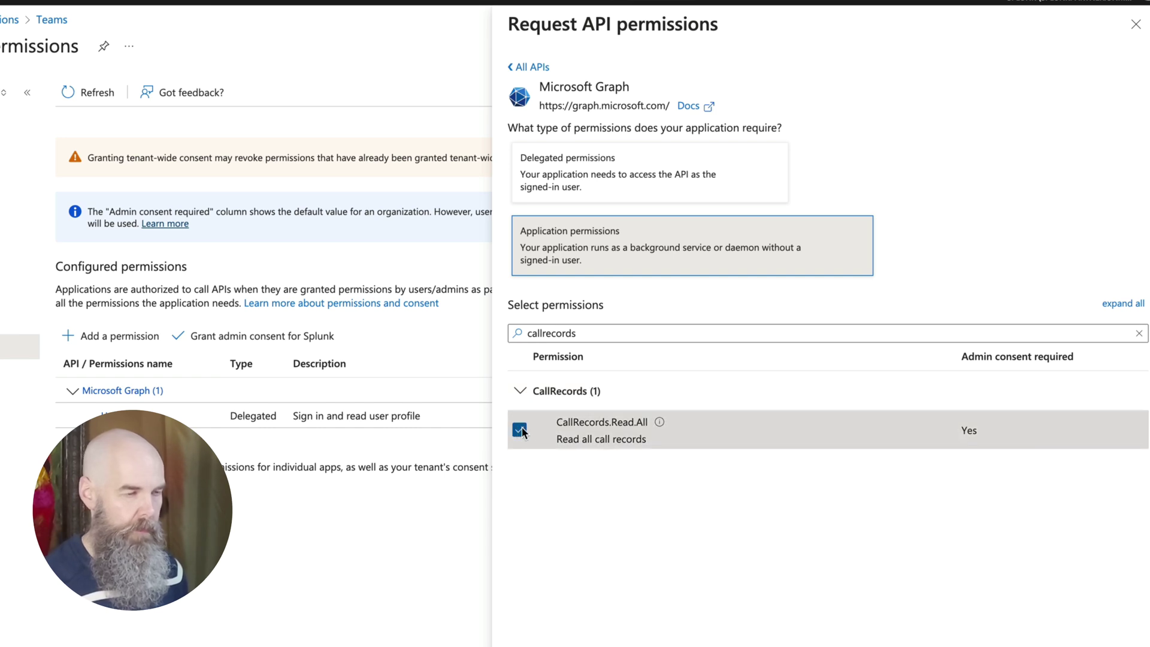
click(704, 634)
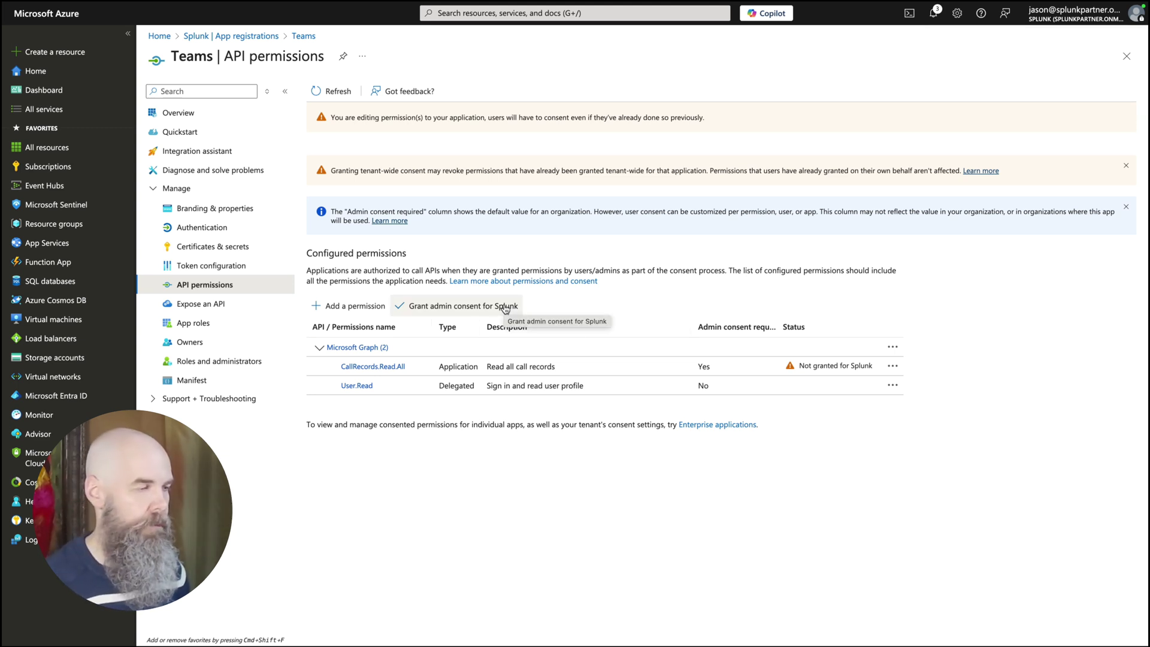
click(505, 308)
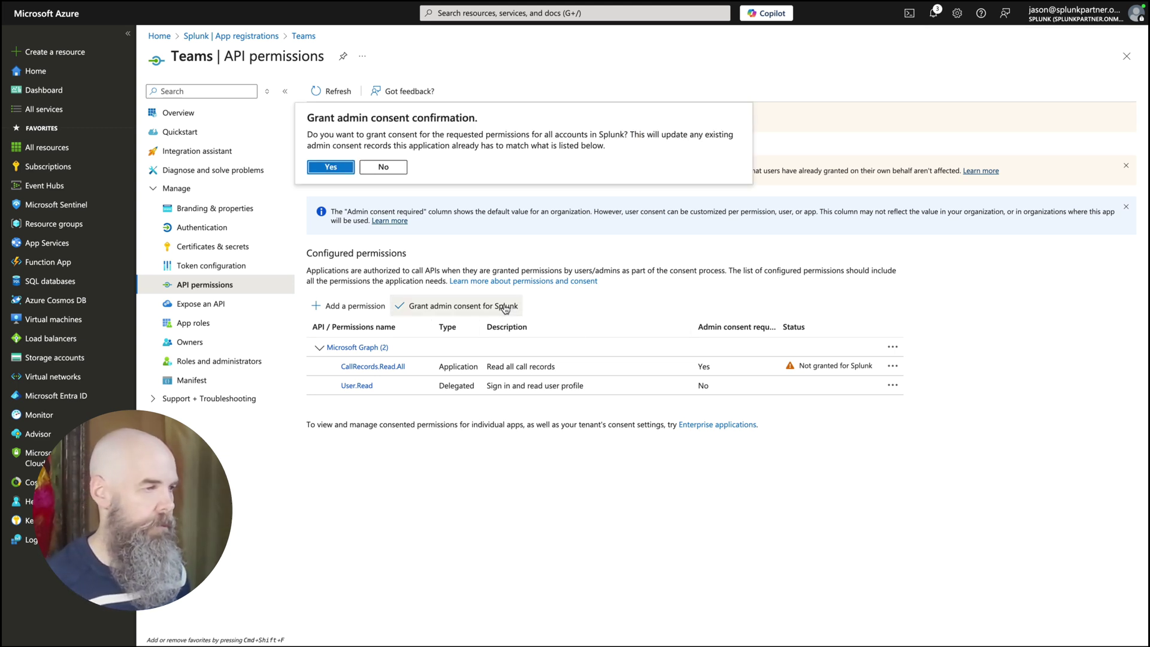
click(333, 167)
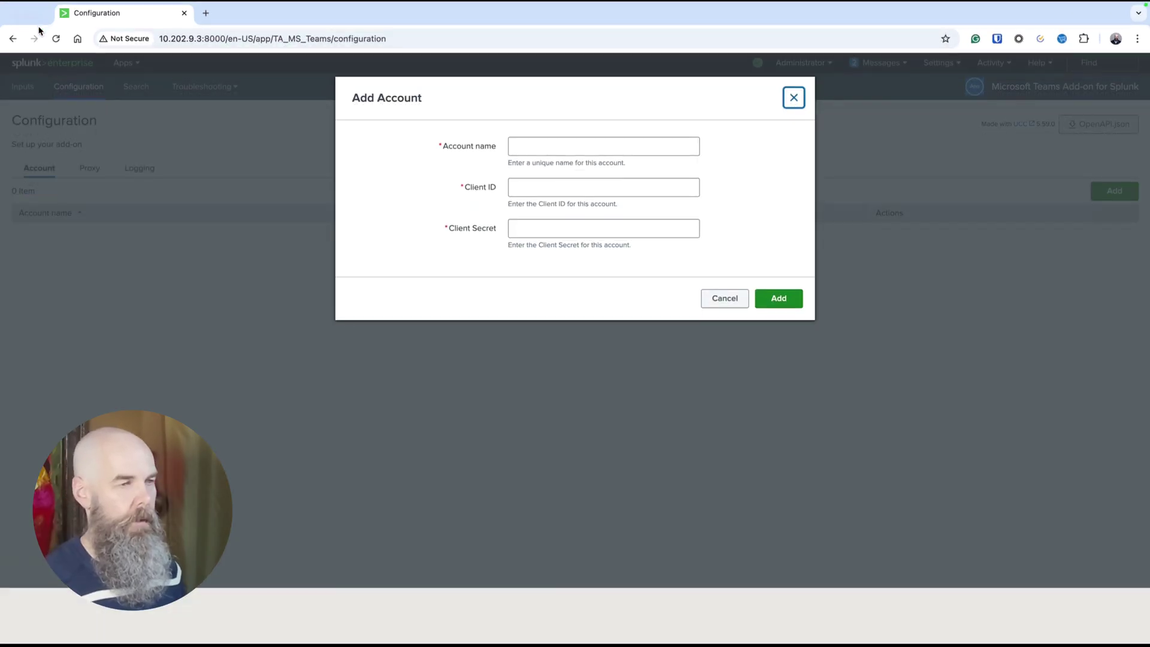
Step: Switch to the Microsoft Teams Add-on for Splunk and add an account named Teams with the registered app's client ID and client secret
key(super+ctrl+f)
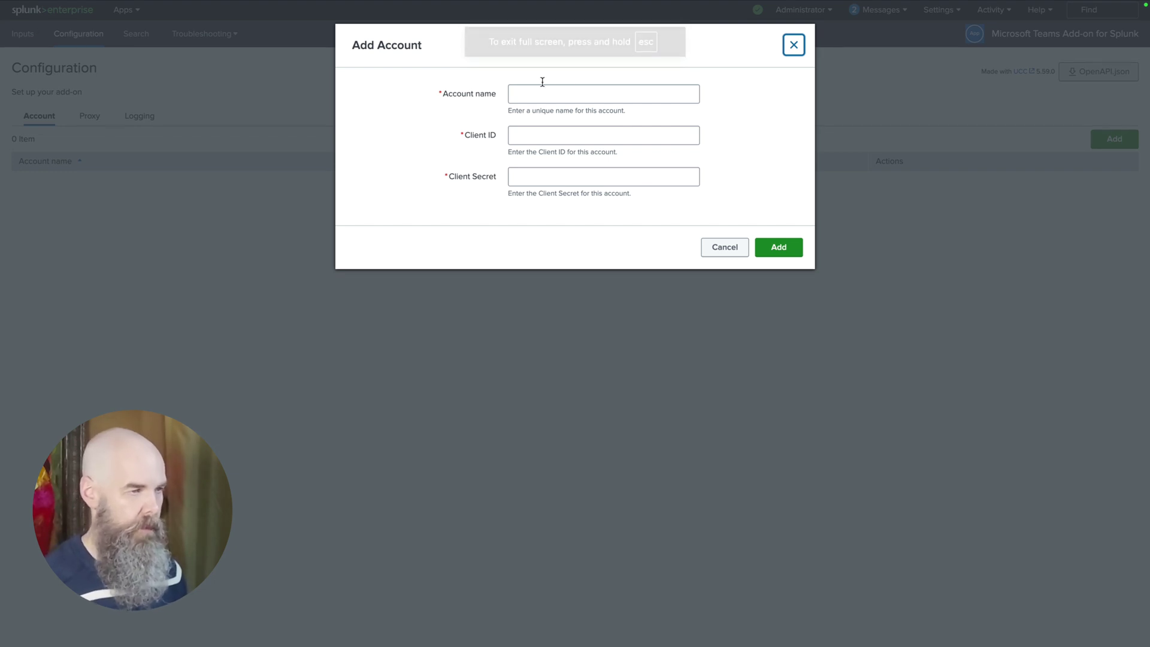
click(572, 94)
text(Teams)
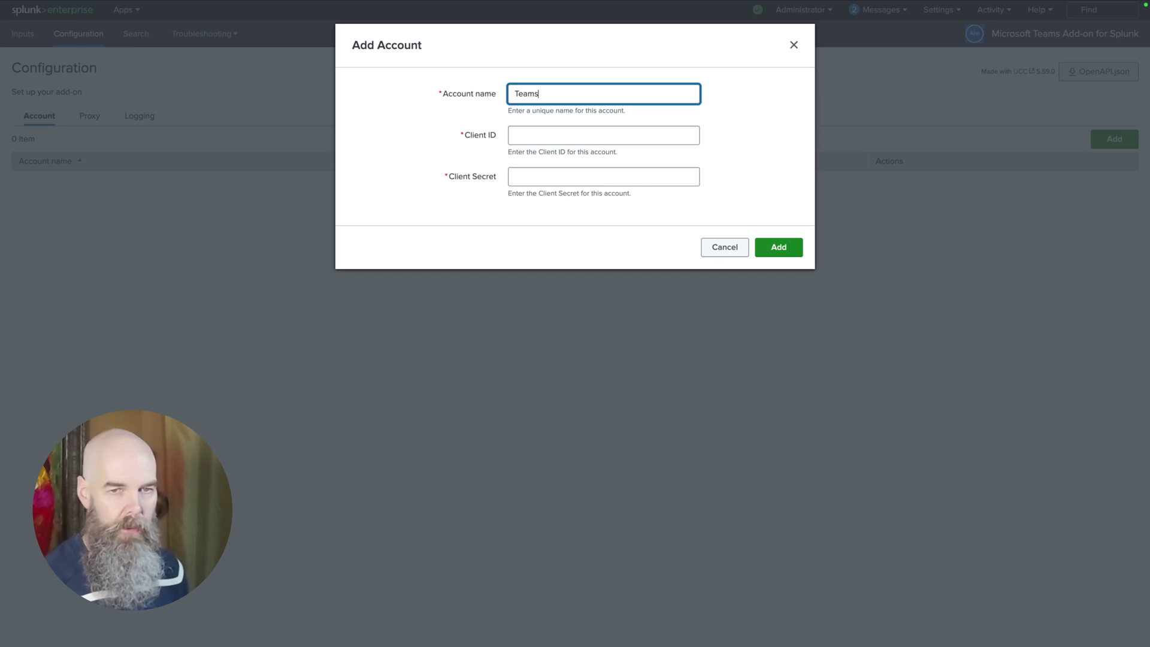
key(alt+Tab)
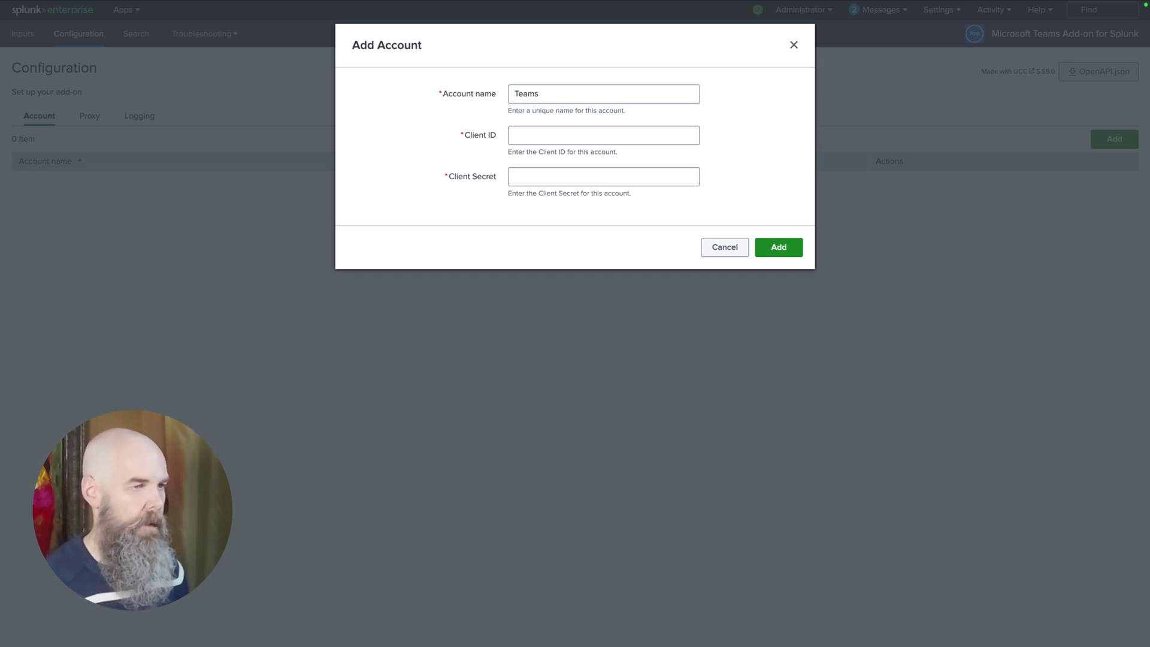
key(alt+Tab)
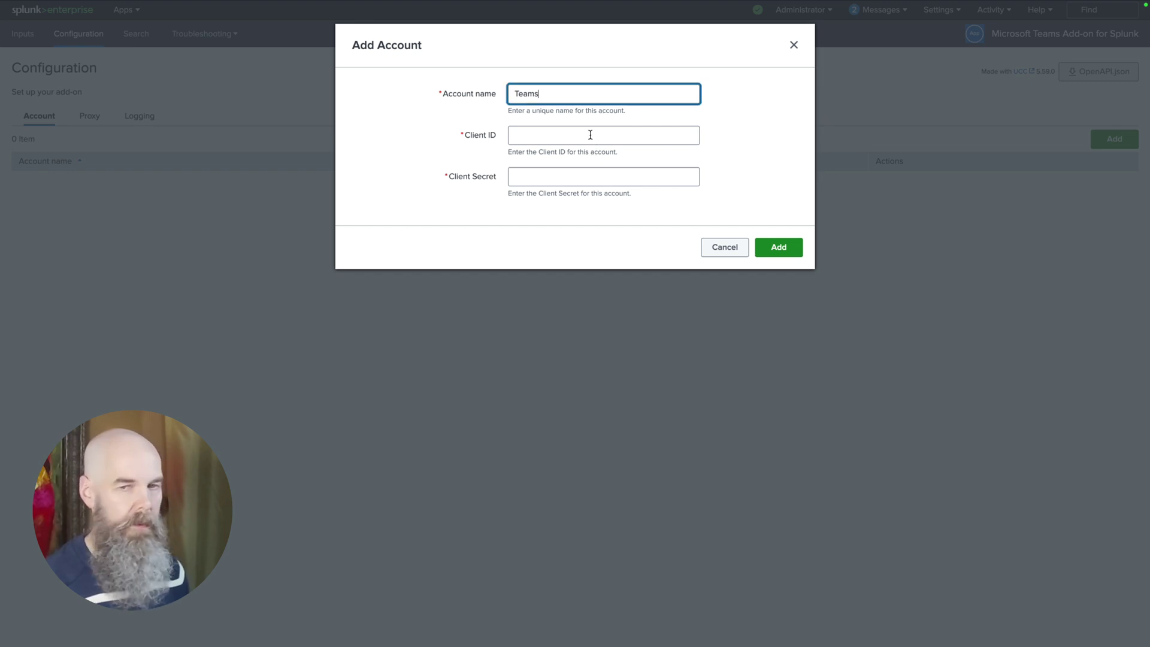
click(591, 135)
key(ctrl+v)
click(634, 176)
key(ctrl+v)
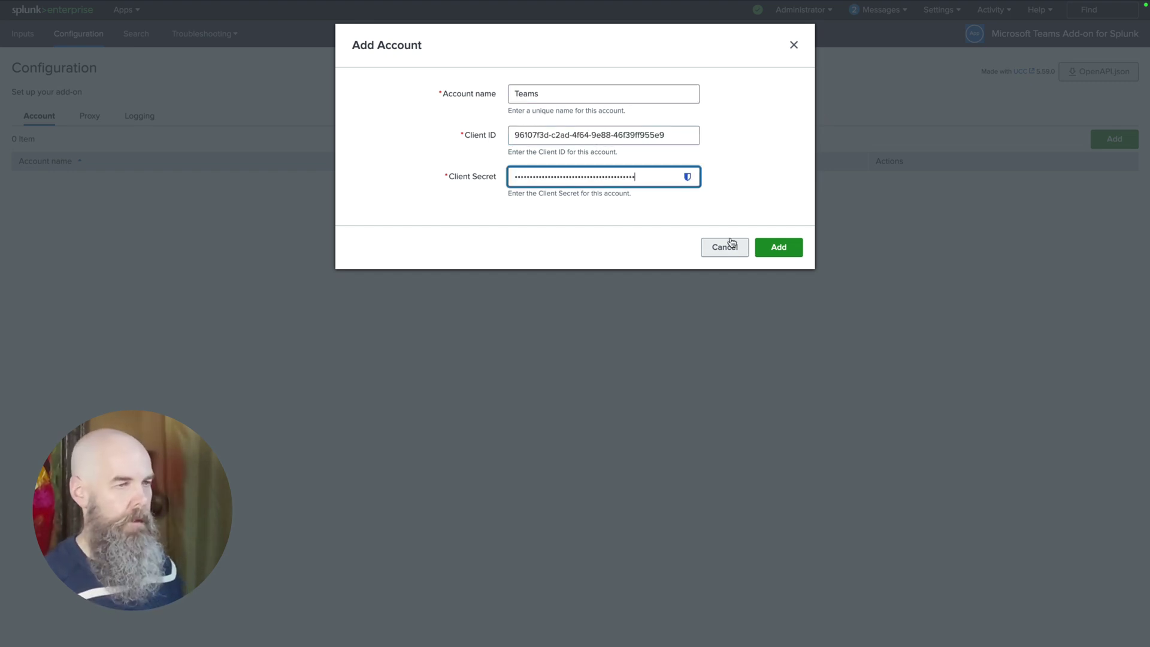
click(779, 249)
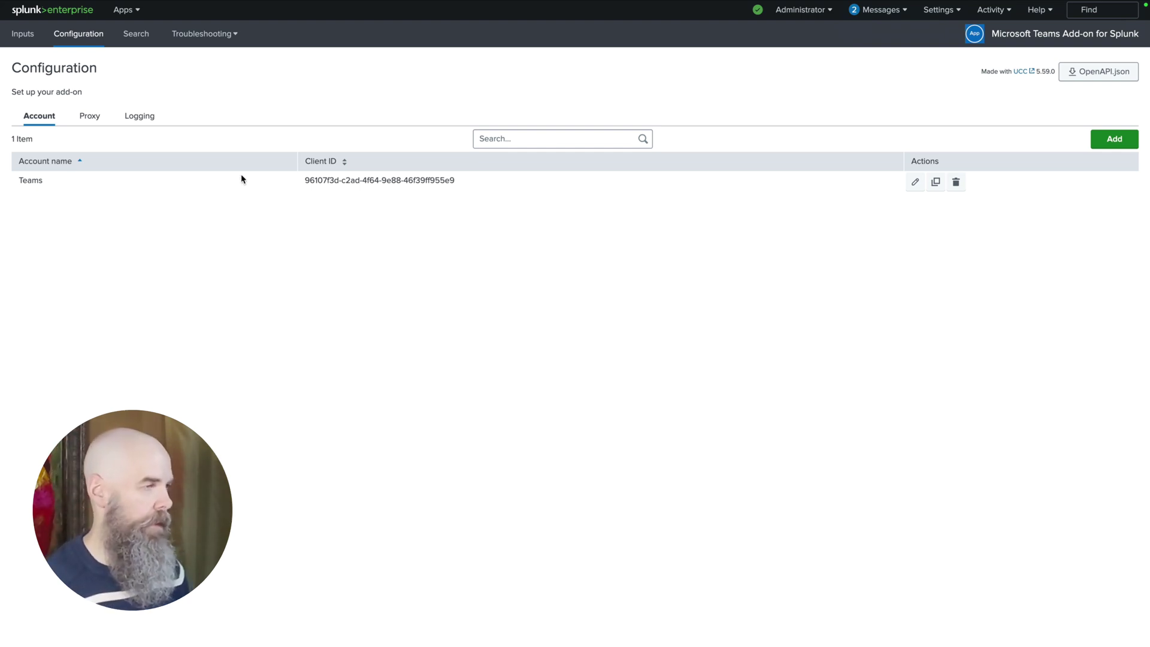
Step: Create a new Teams Call Record (New) input named TeamsCR with an interval of 600 seconds
click(18, 33)
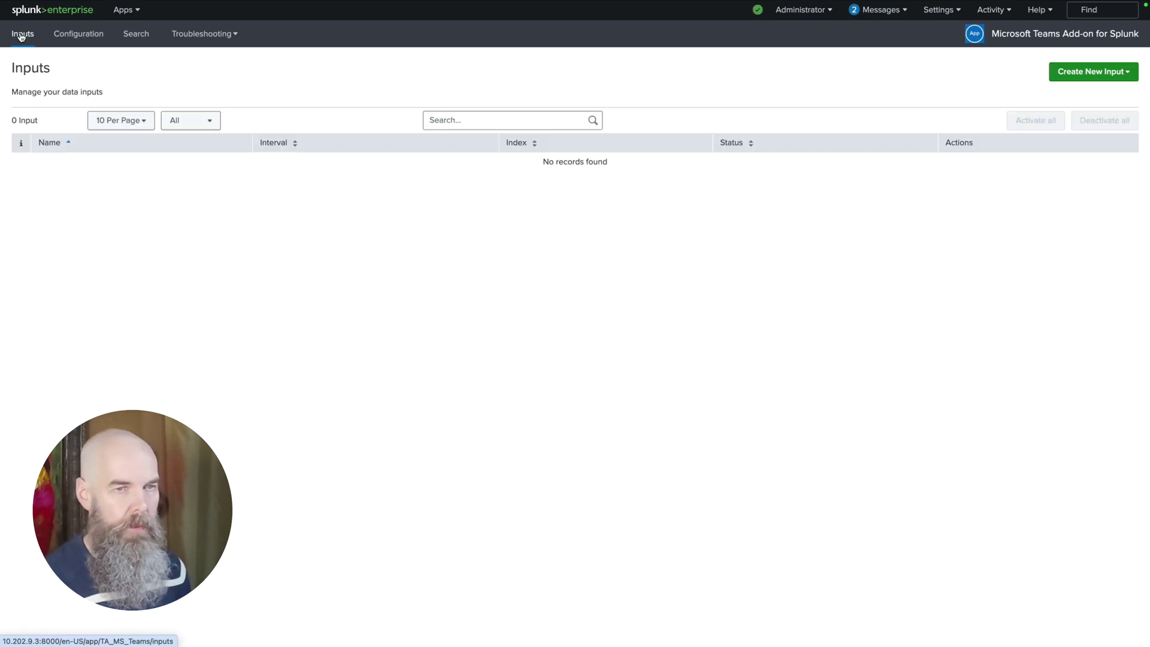
click(1126, 73)
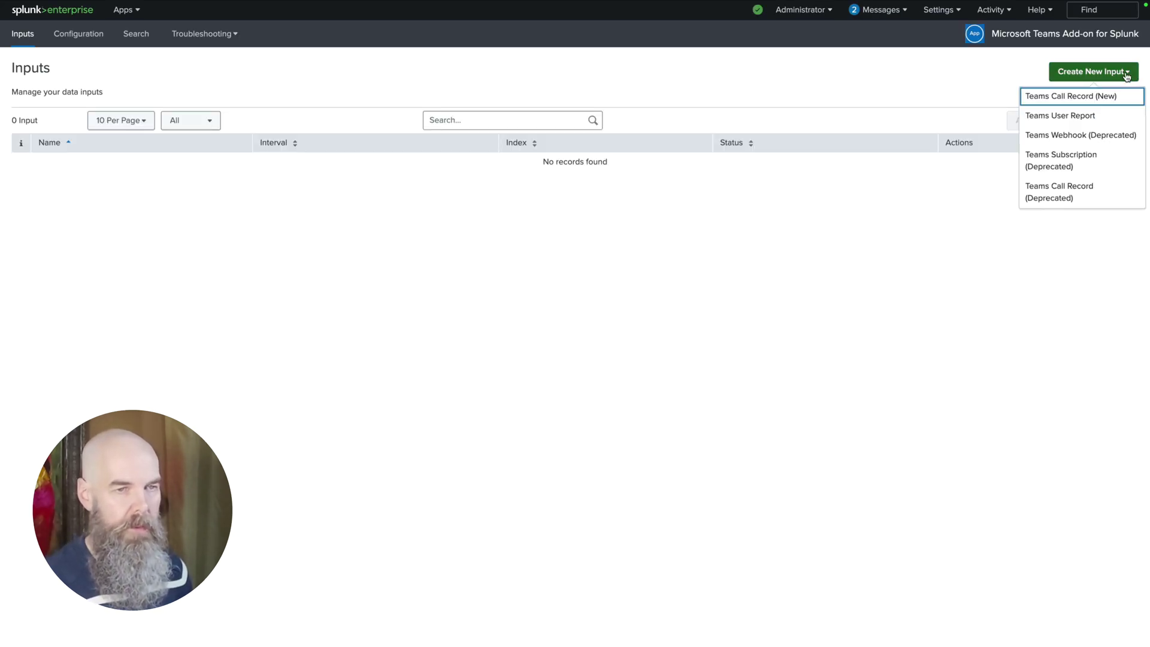
click(1063, 100)
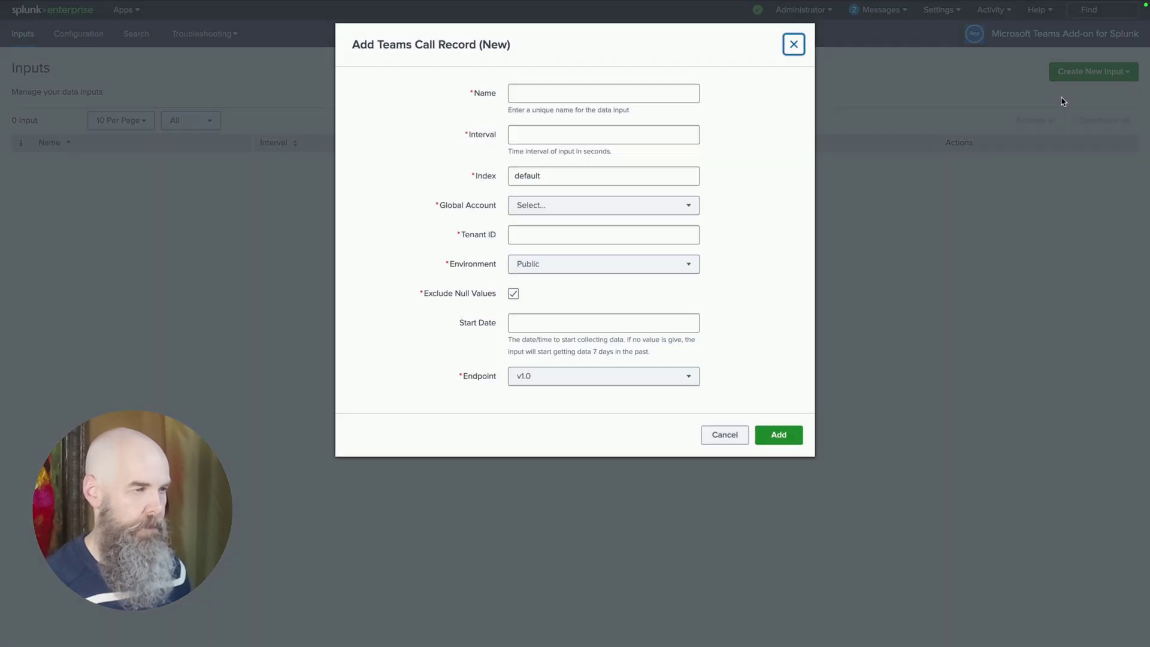
click(661, 93)
text(TeamsCR)
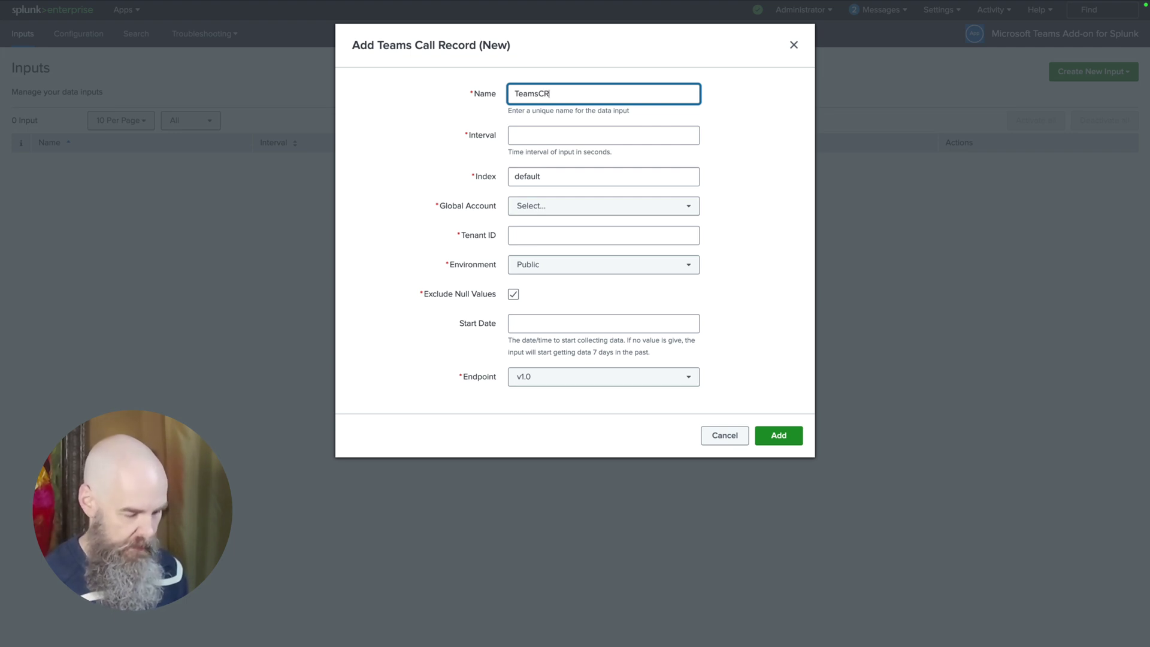
key(Tab)
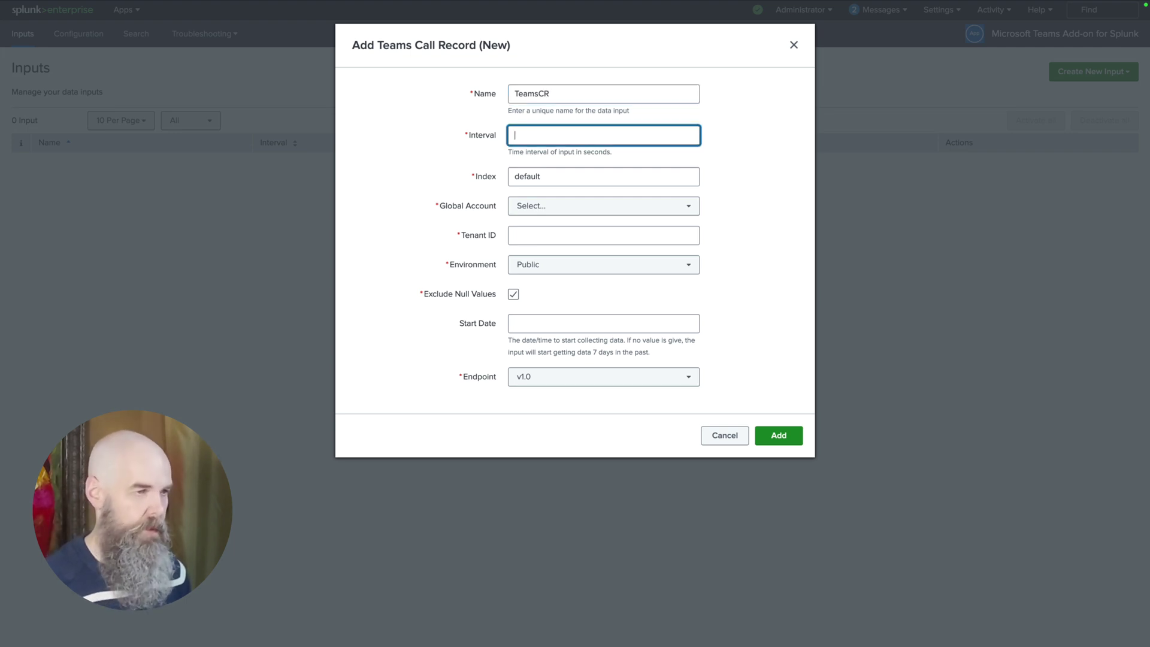
text(600)
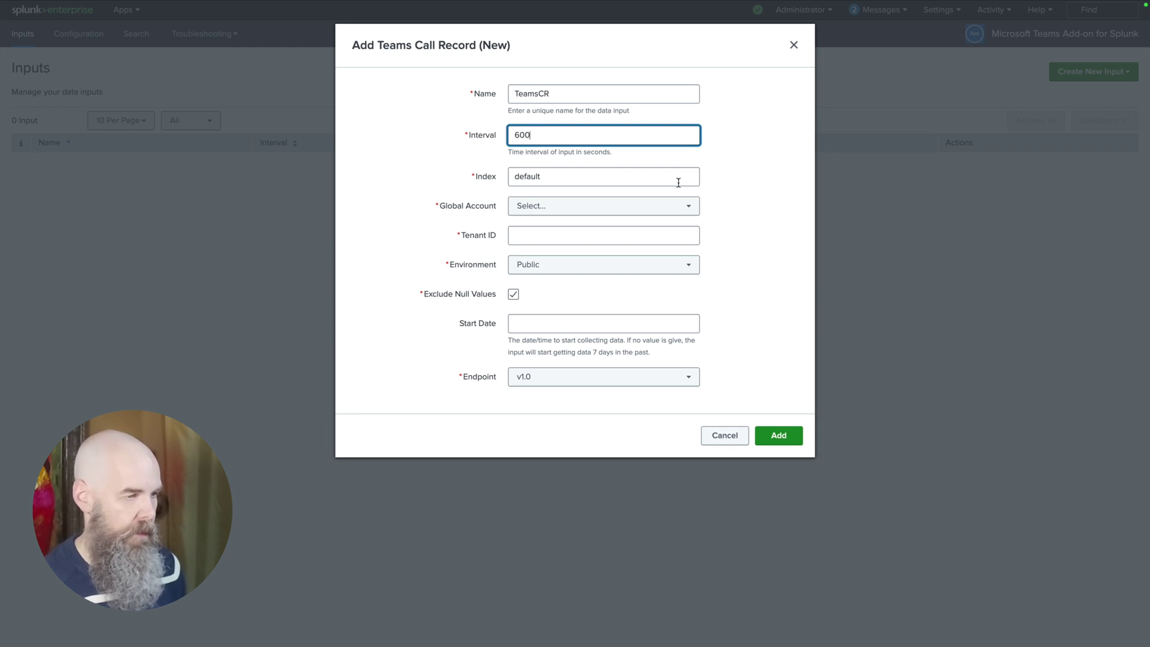
Step: Set the input's global account to Teams and paste the tenant ID
click(681, 206)
click(625, 264)
click(609, 237)
click(602, 235)
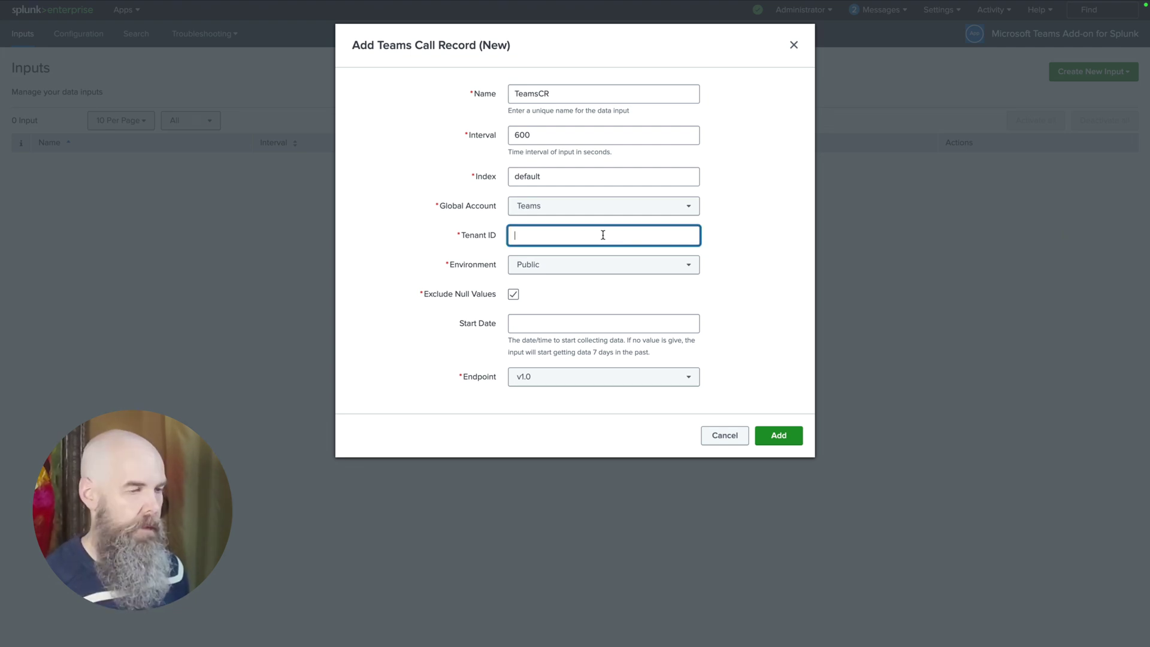
key(ctrl+v)
click(730, 274)
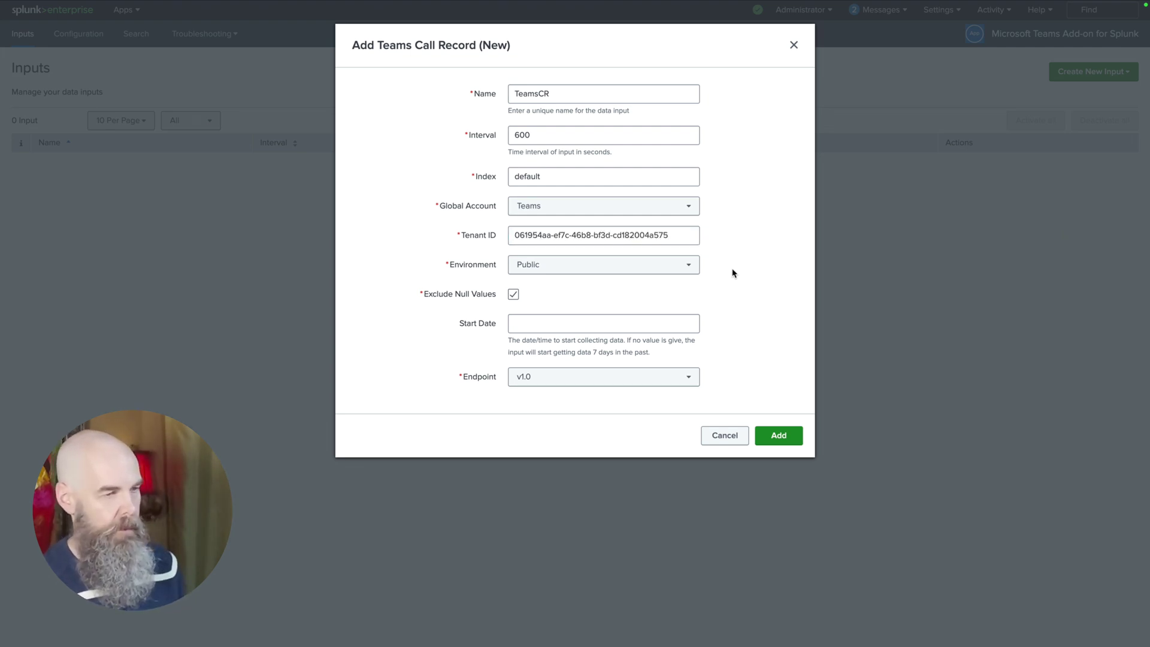
Step: Keep the Public environment, a blank start date and the v1.0 endpoint, and add the call record input
click(688, 269)
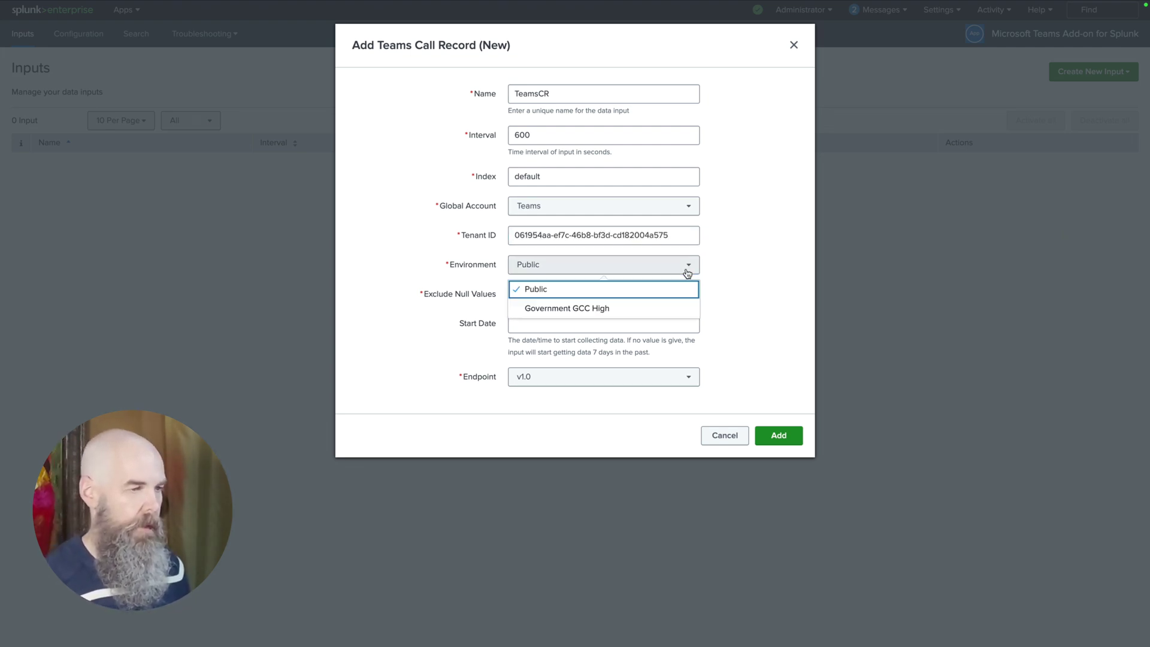
click(689, 273)
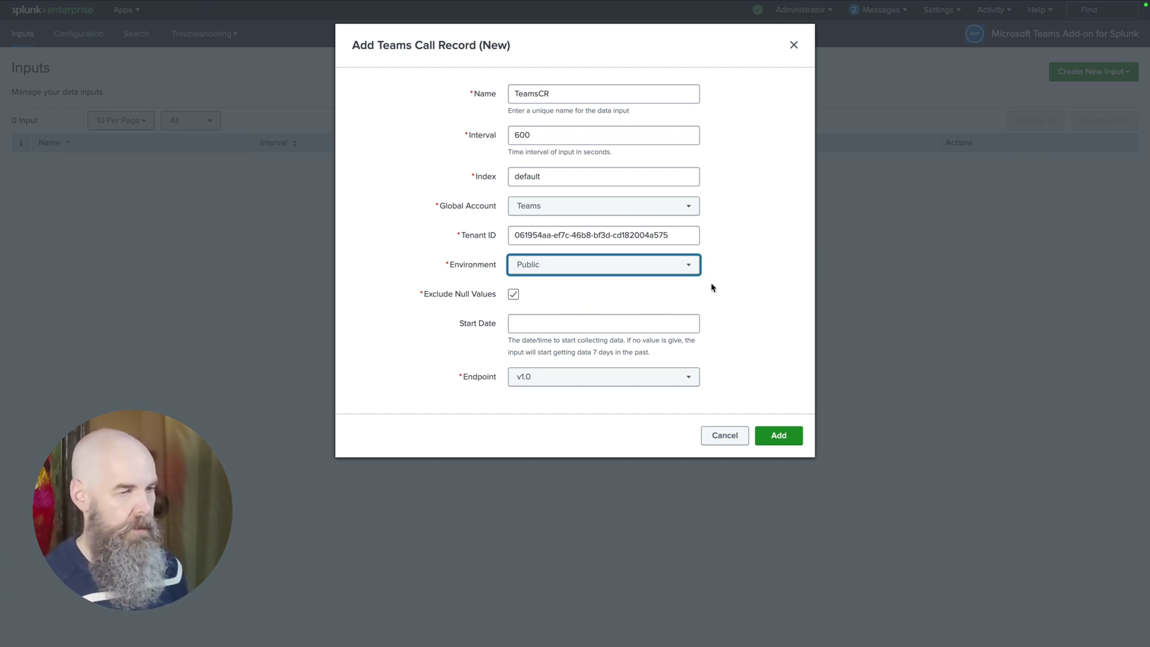
click(680, 320)
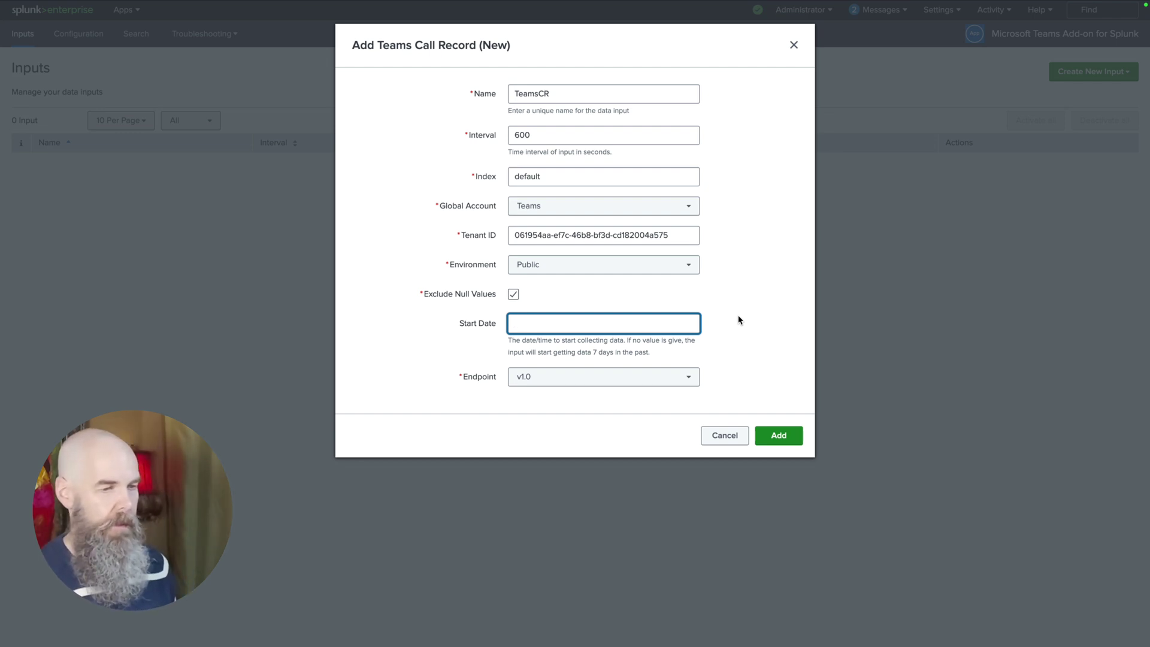
click(692, 379)
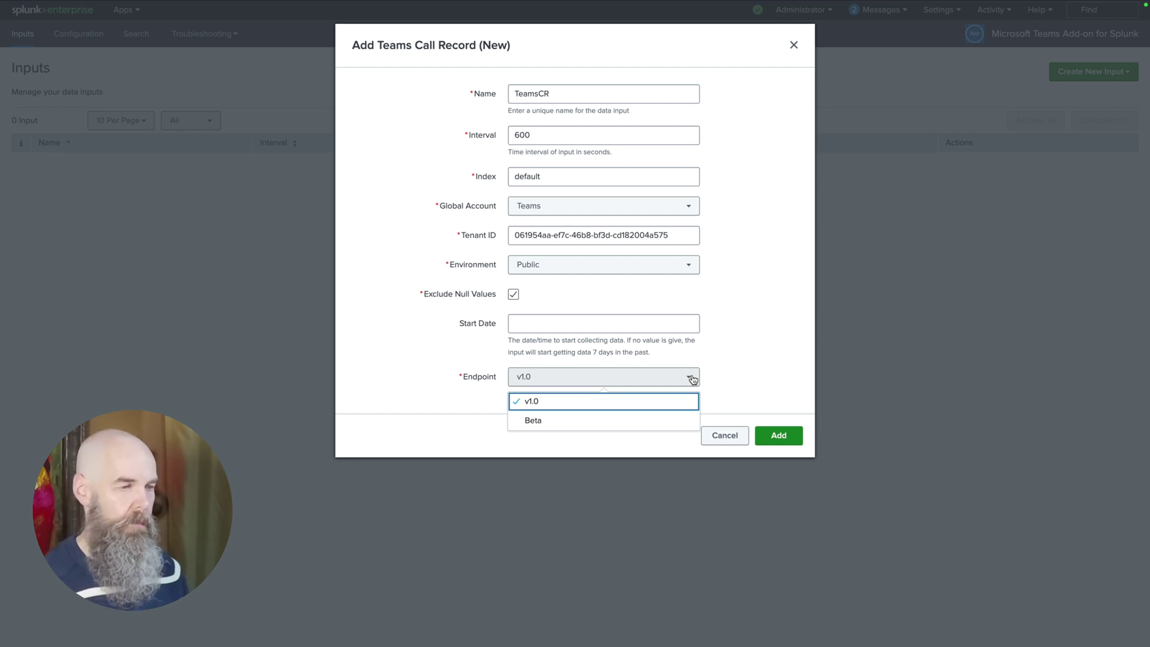
click(692, 378)
click(779, 436)
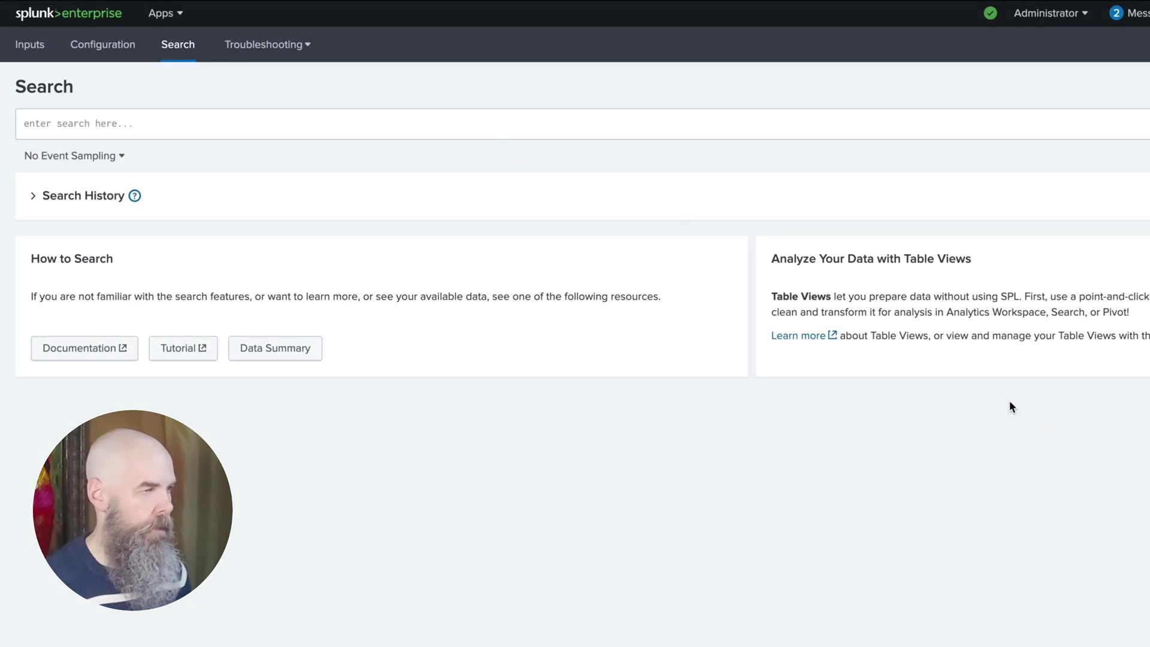
Step: Run the search index=main in the add-on to find the collected call record events
click(461, 122)
text(index=main)
key(Return)
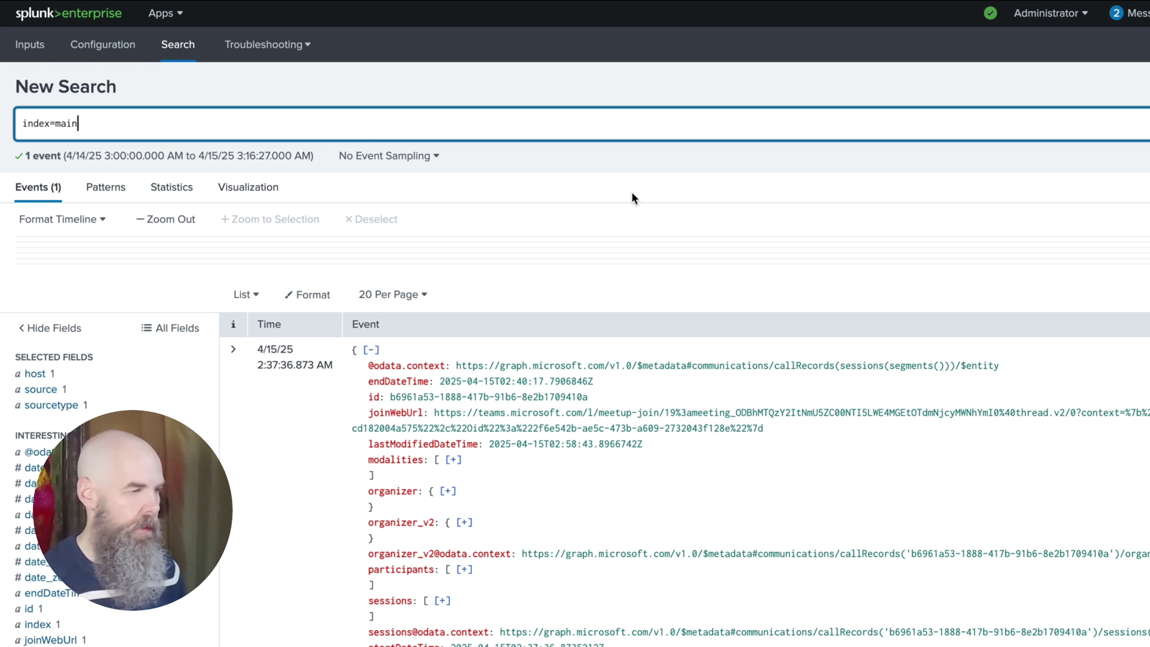
Step: Examine the modalities and the organizer's user details in the call record event
scroll(606, 270, down, 3)
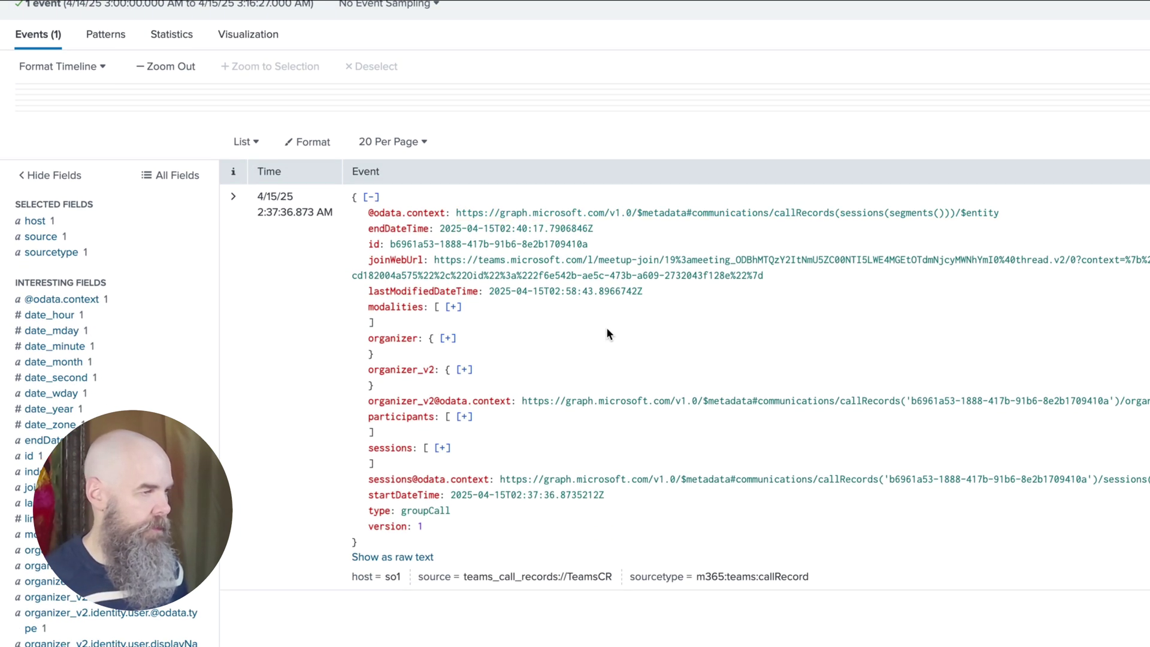
click(454, 307)
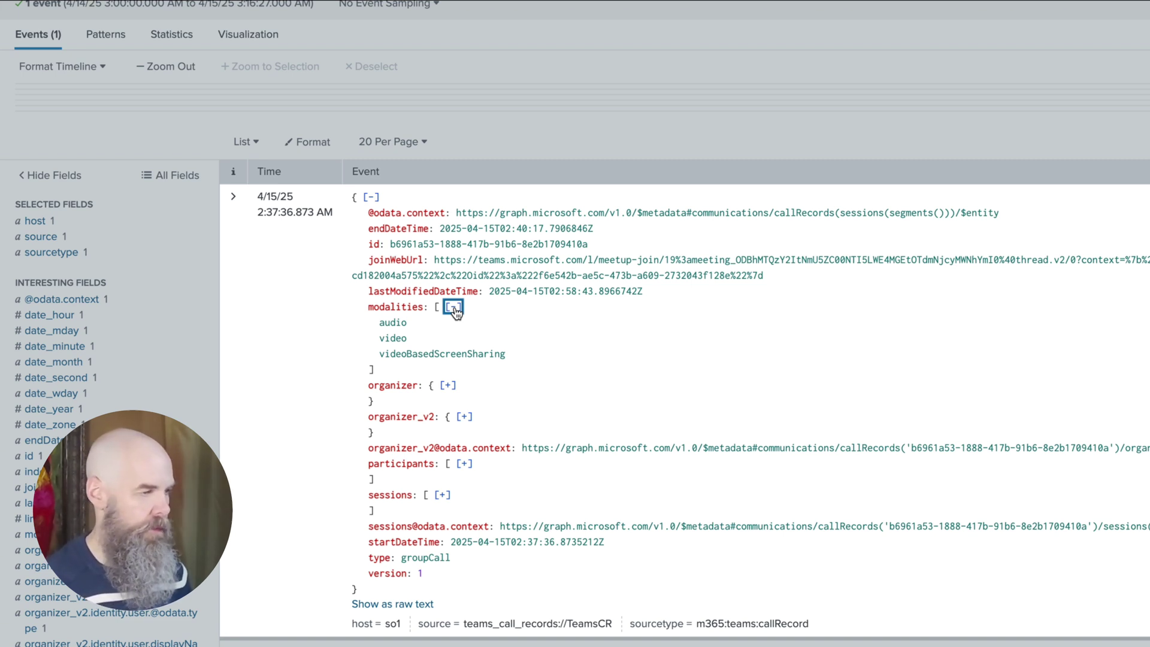
click(454, 307)
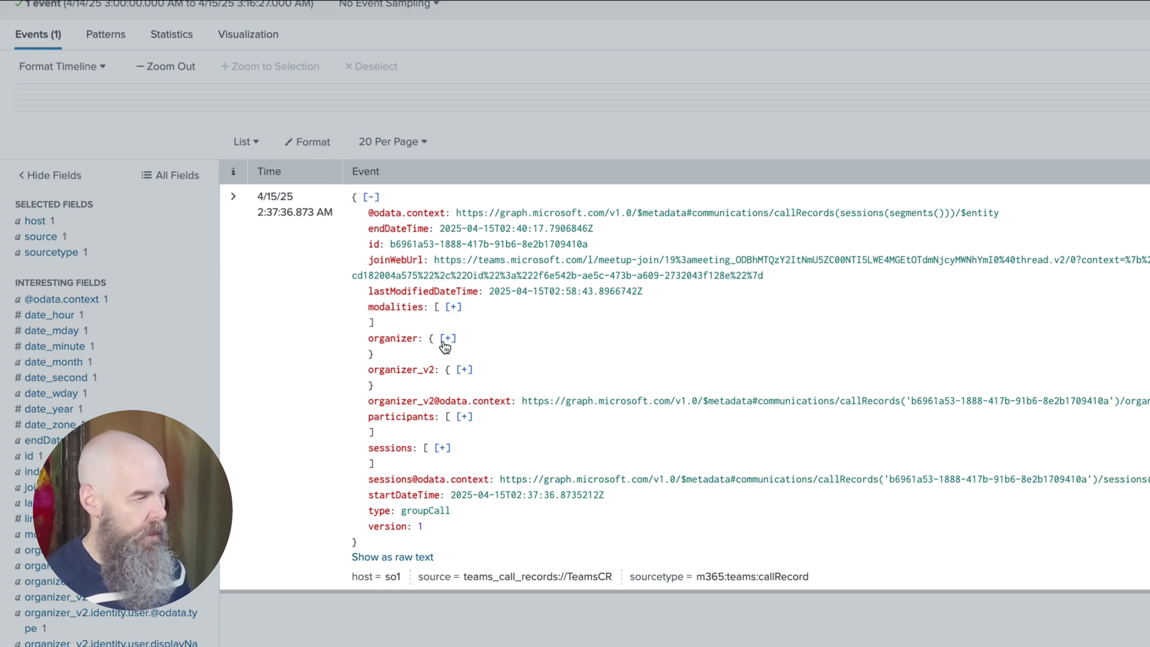
click(447, 339)
click(432, 355)
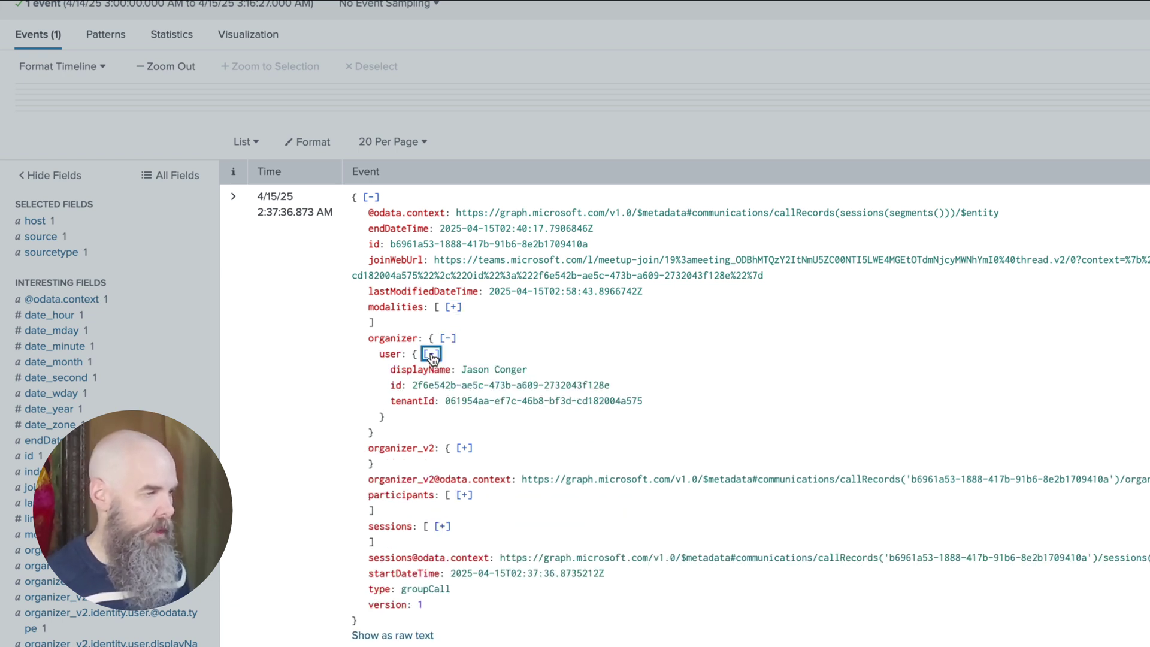
click(447, 338)
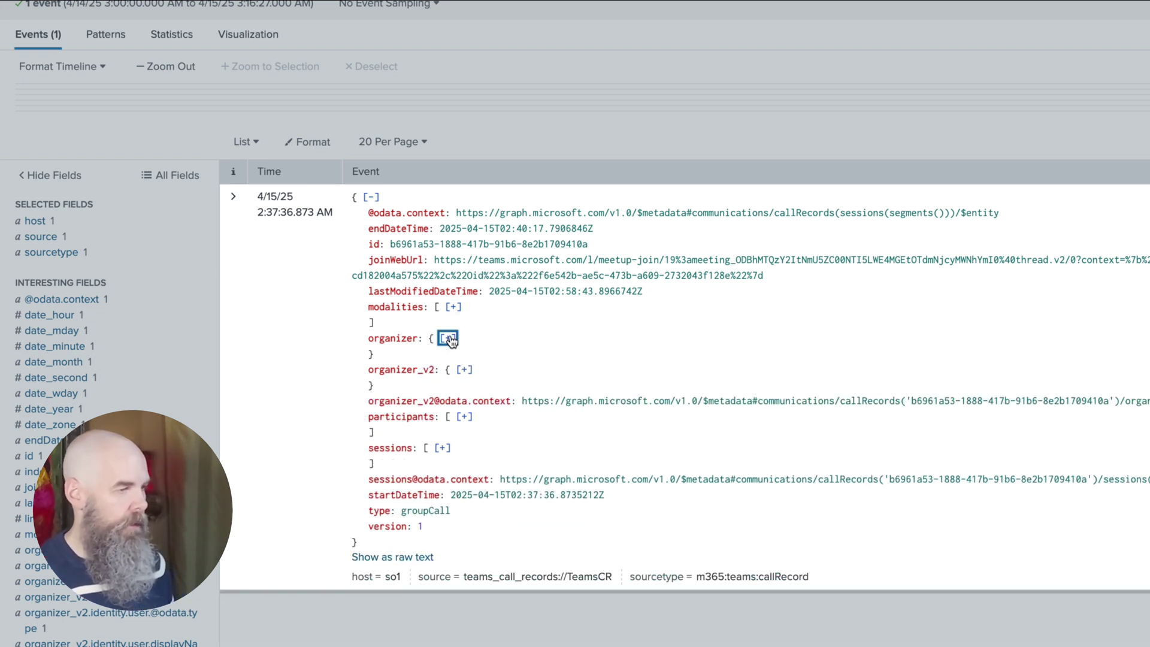
Step: Expand the call record's participants and inspect the second participant's user details
click(464, 416)
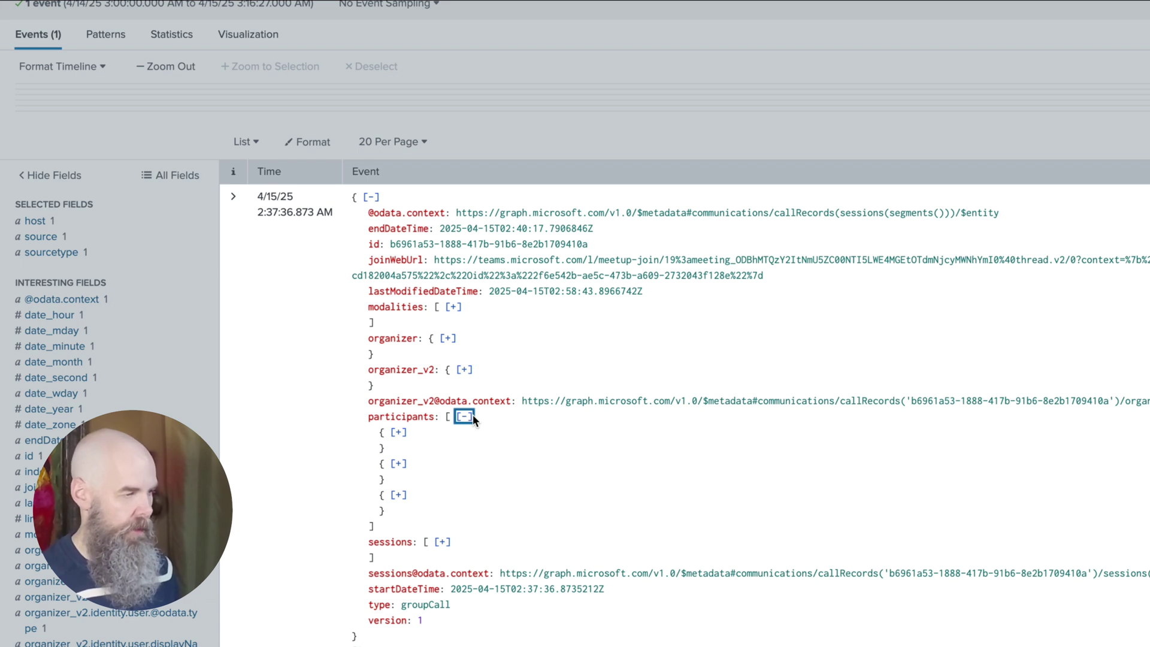
click(398, 432)
click(398, 495)
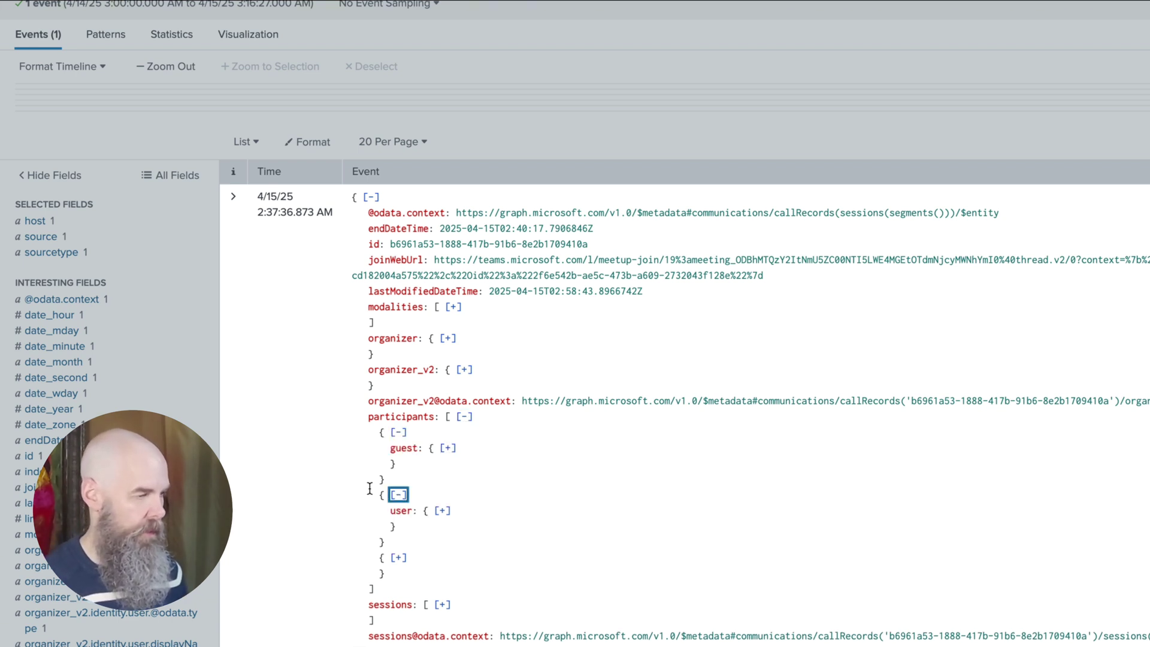
click(442, 510)
scroll(367, 493, down, 2)
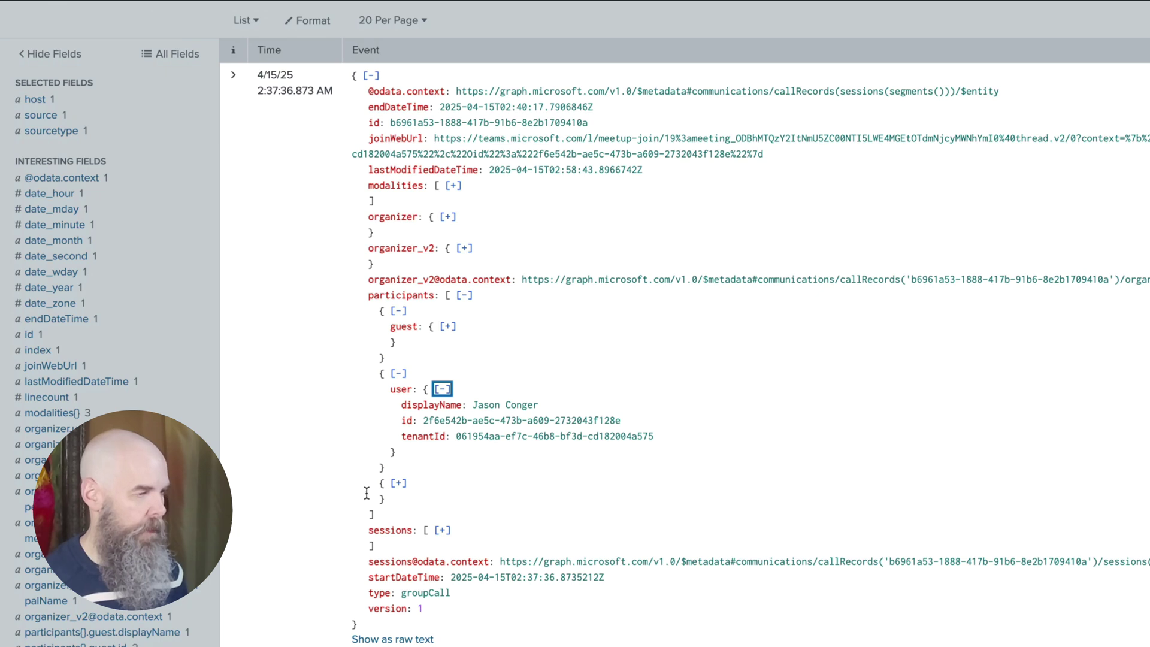
click(398, 484)
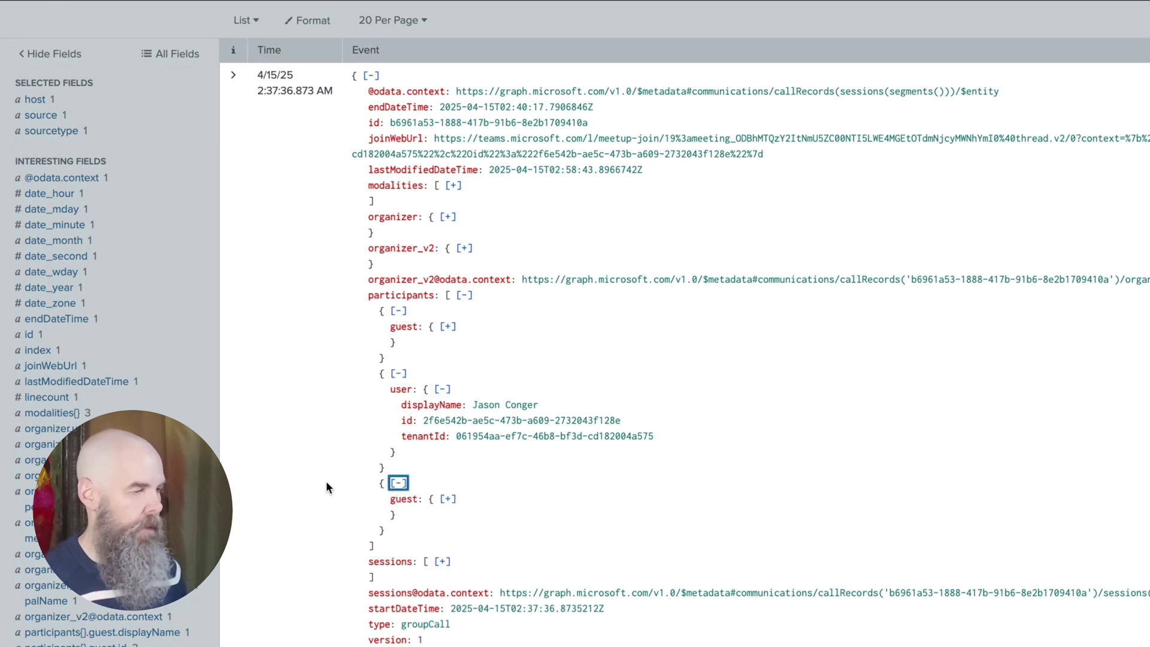
scroll(306, 500, down, 1)
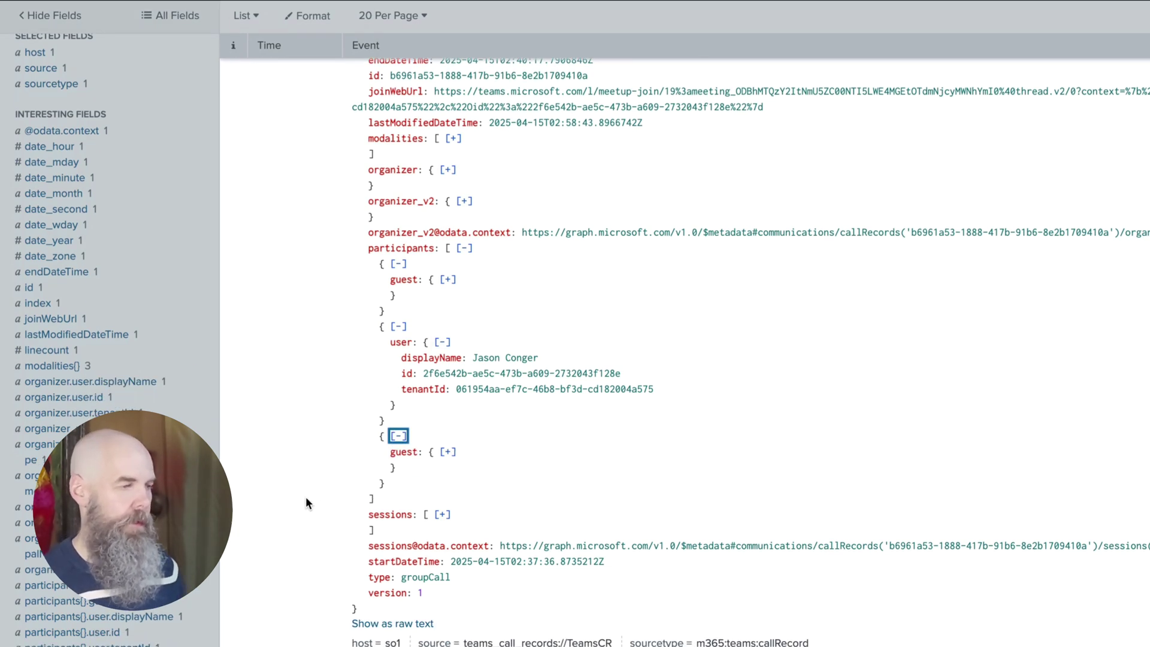
Step: Expand the call record's sessions and inspect the third session's details and modalities
click(442, 514)
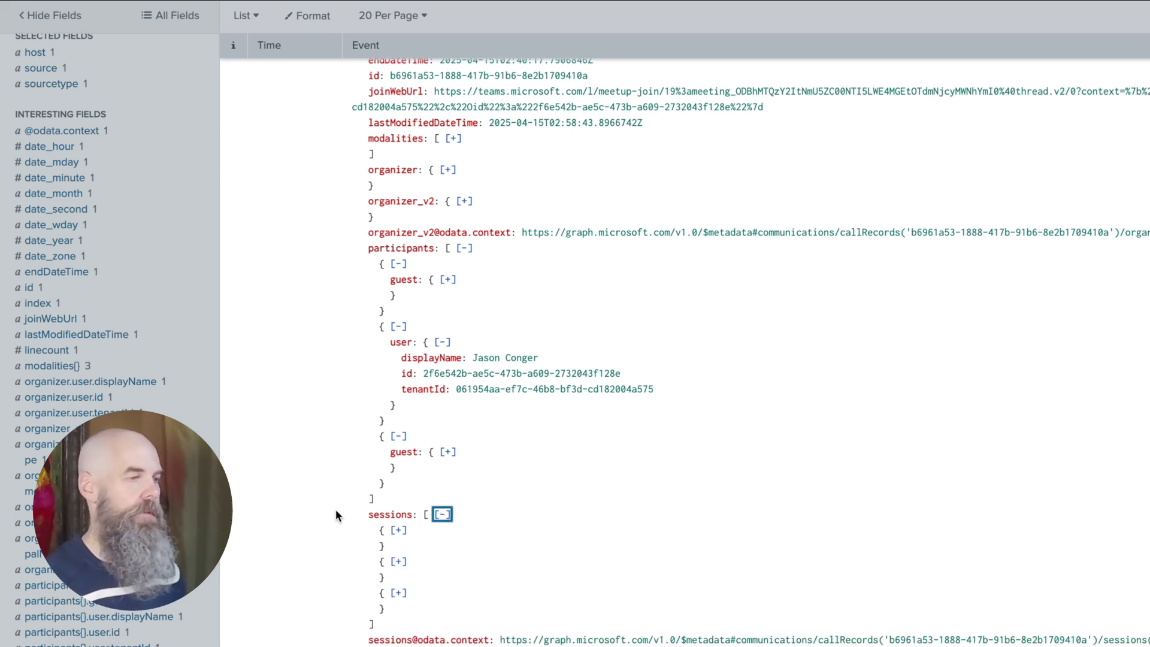
scroll(339, 509, down, 1)
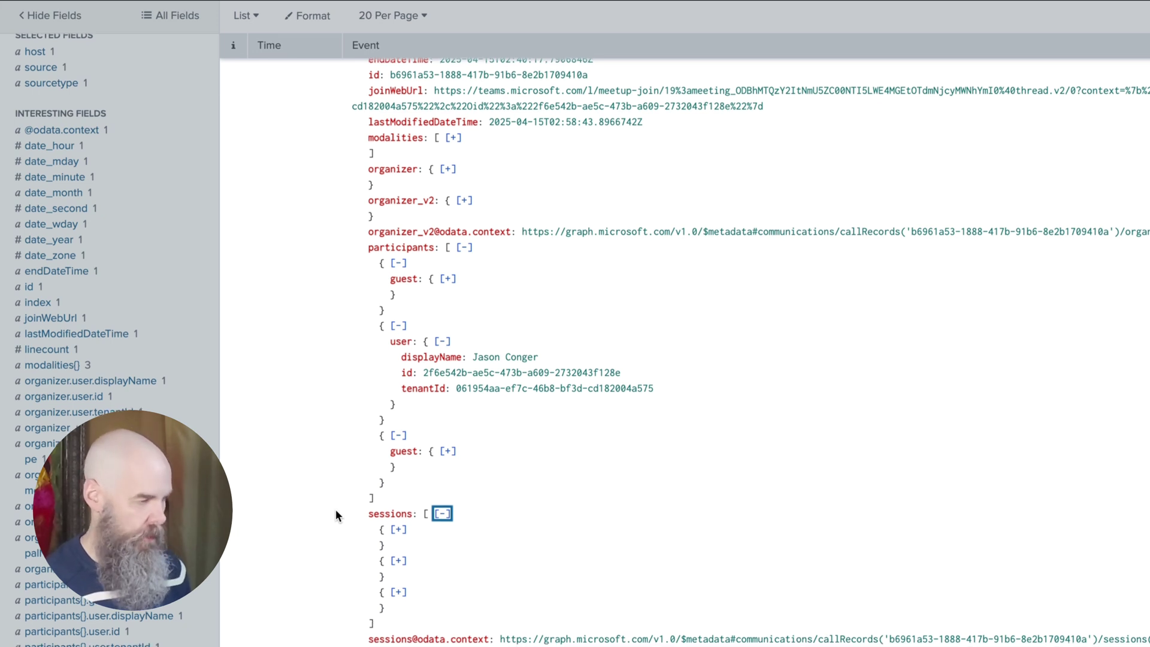
click(398, 592)
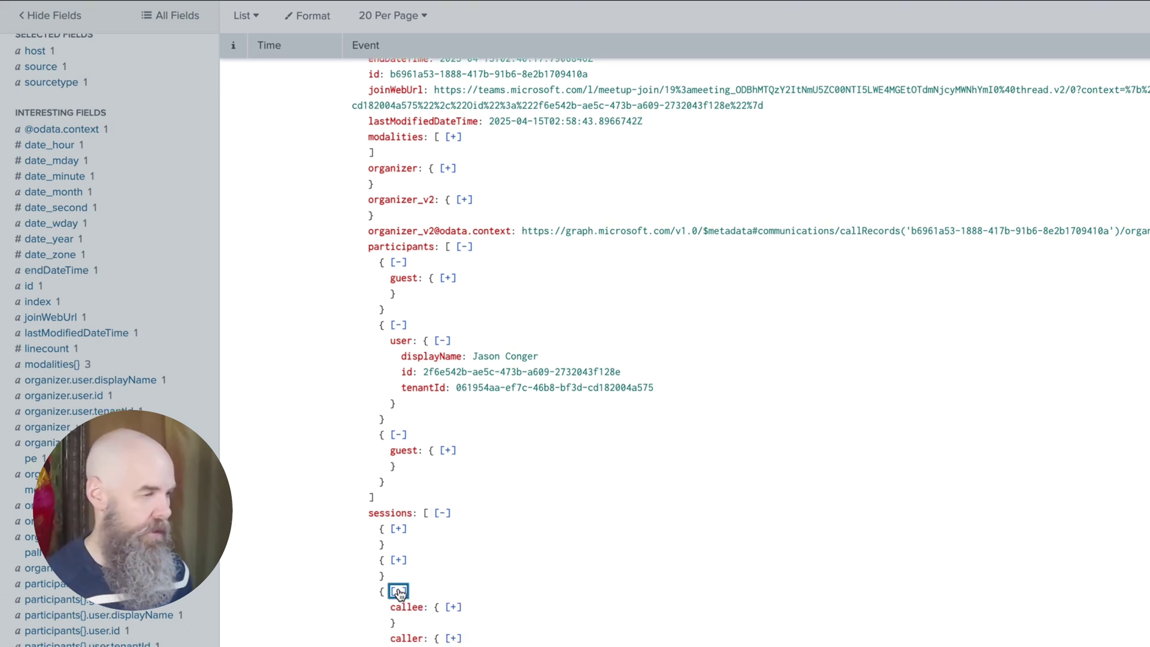
scroll(350, 556, down, 4)
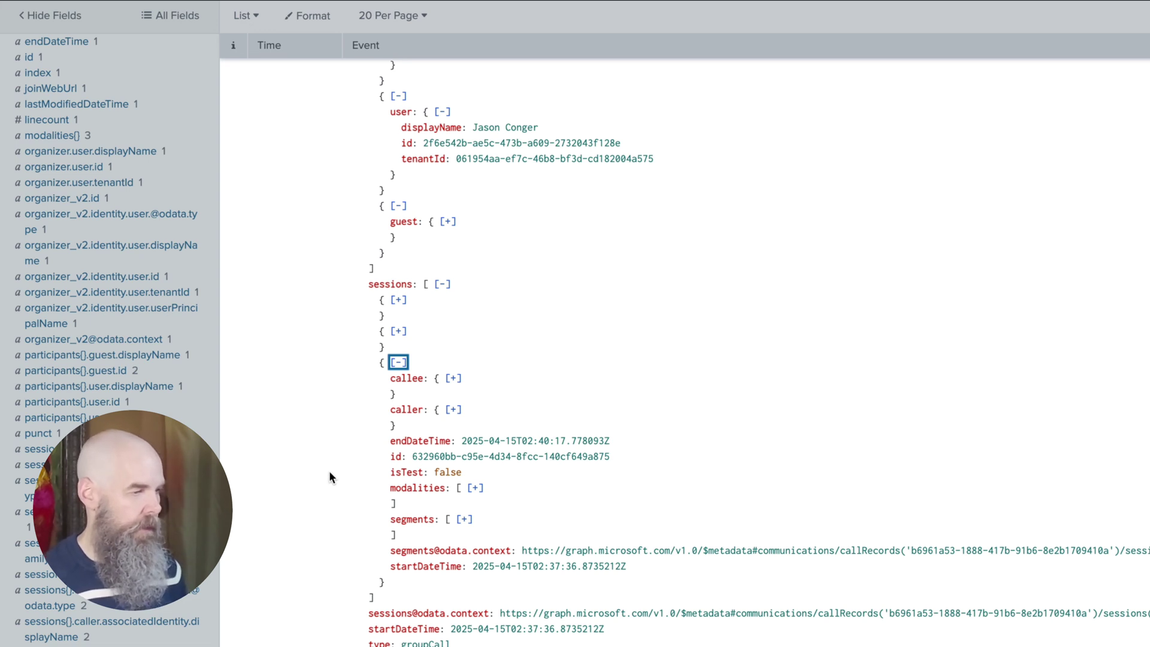
scroll(329, 478, down, 1)
click(475, 455)
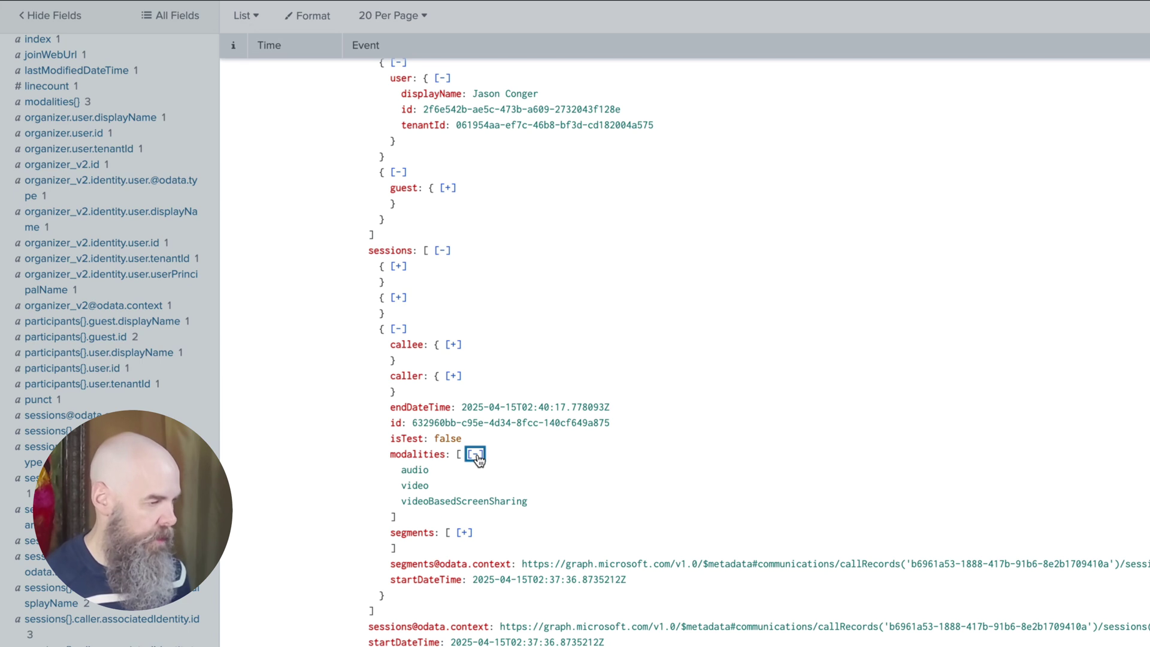
click(475, 456)
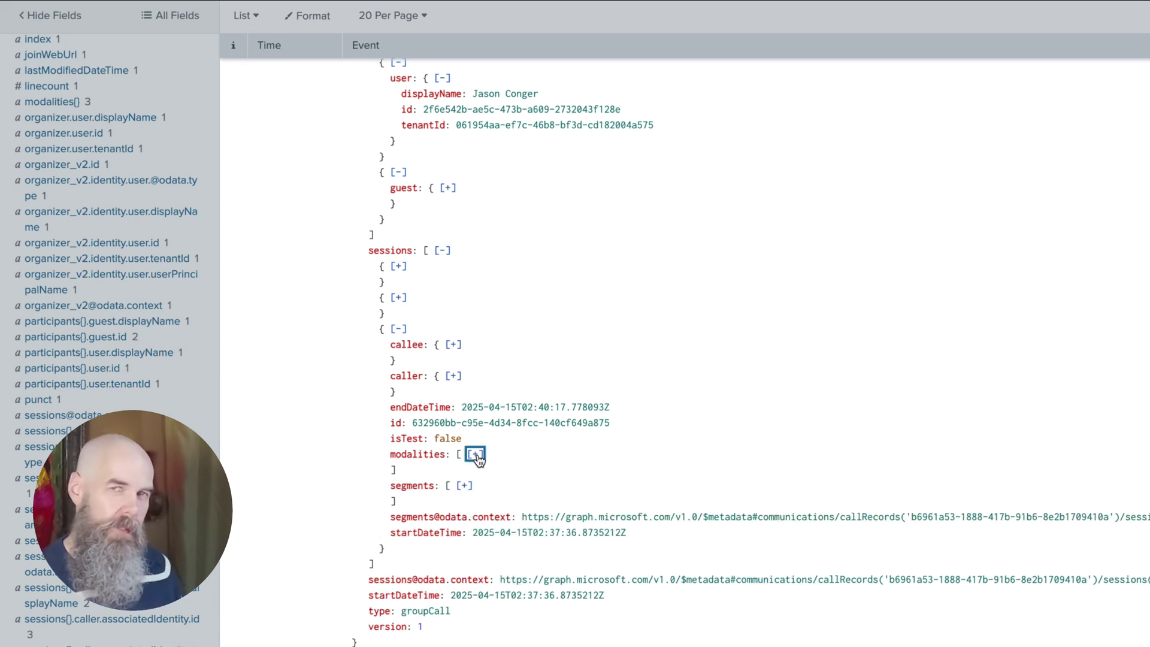
Step: Expand the third session's segment and its media list to examine the nested call data
click(464, 486)
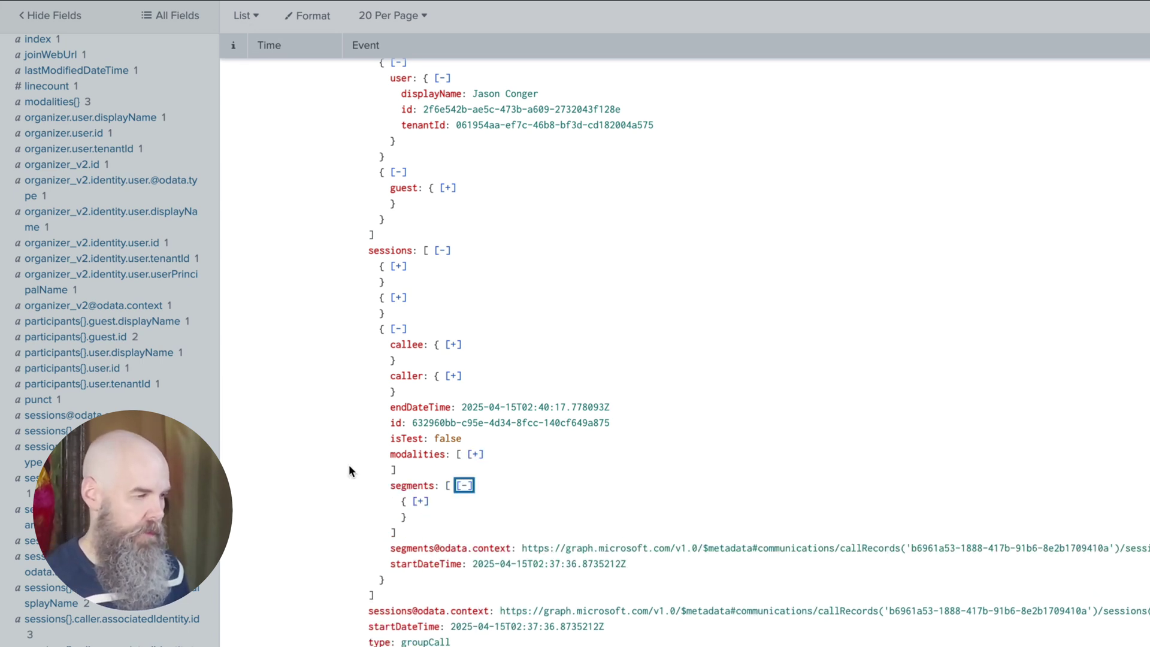
click(420, 501)
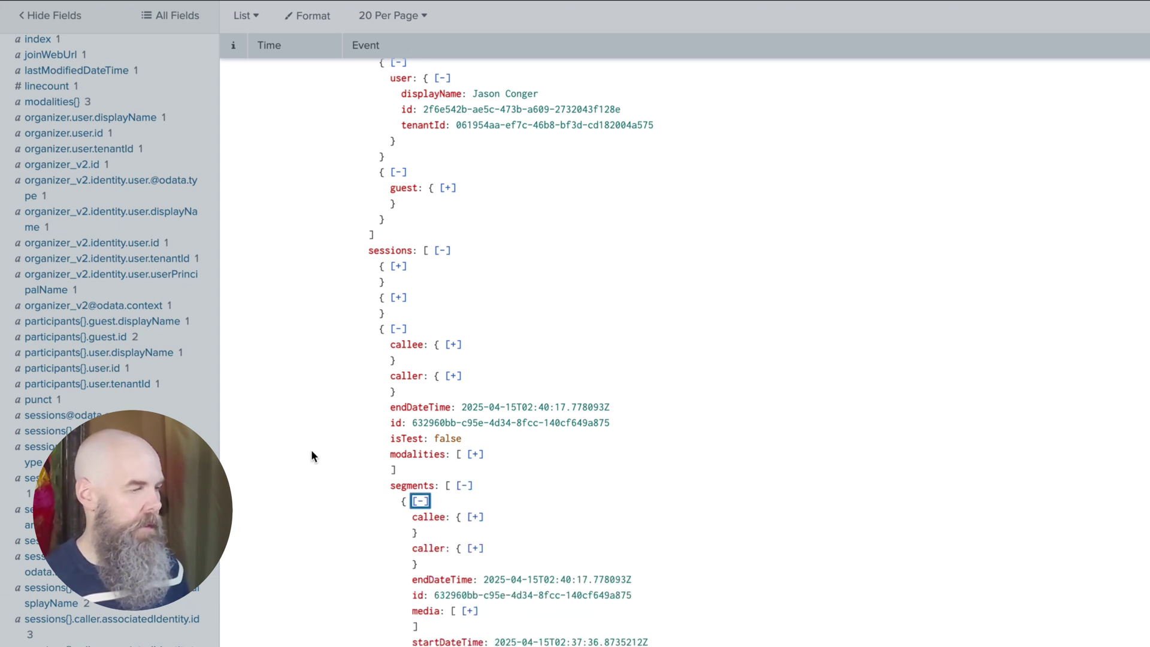
scroll(294, 452, down, 2)
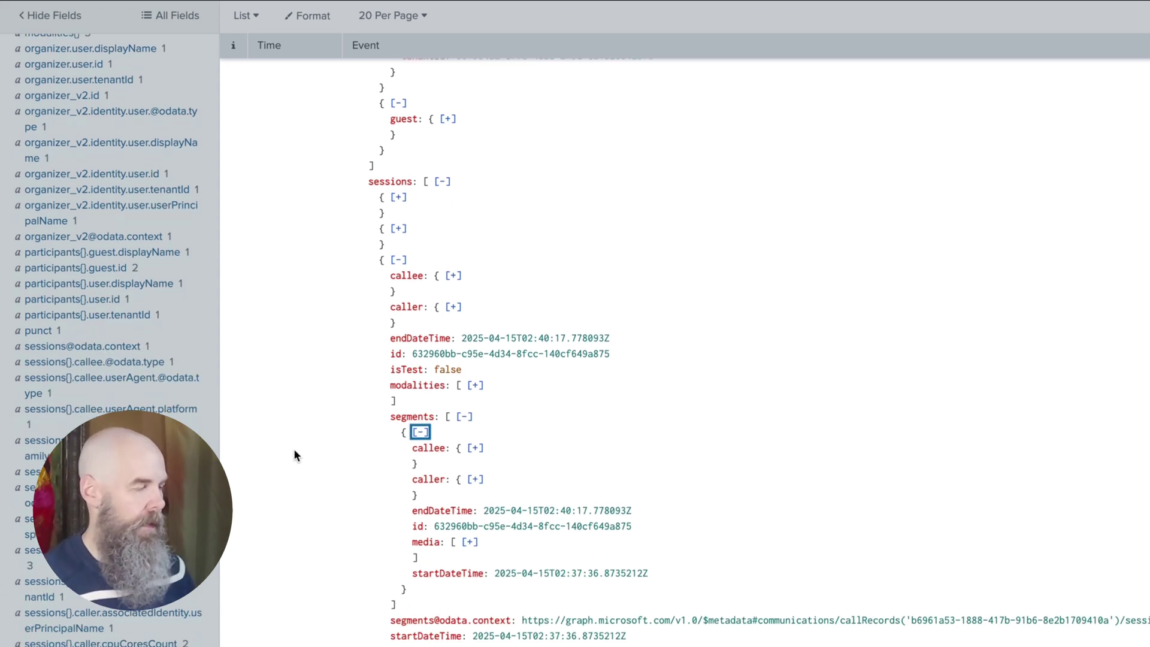
scroll(298, 455, down, 3)
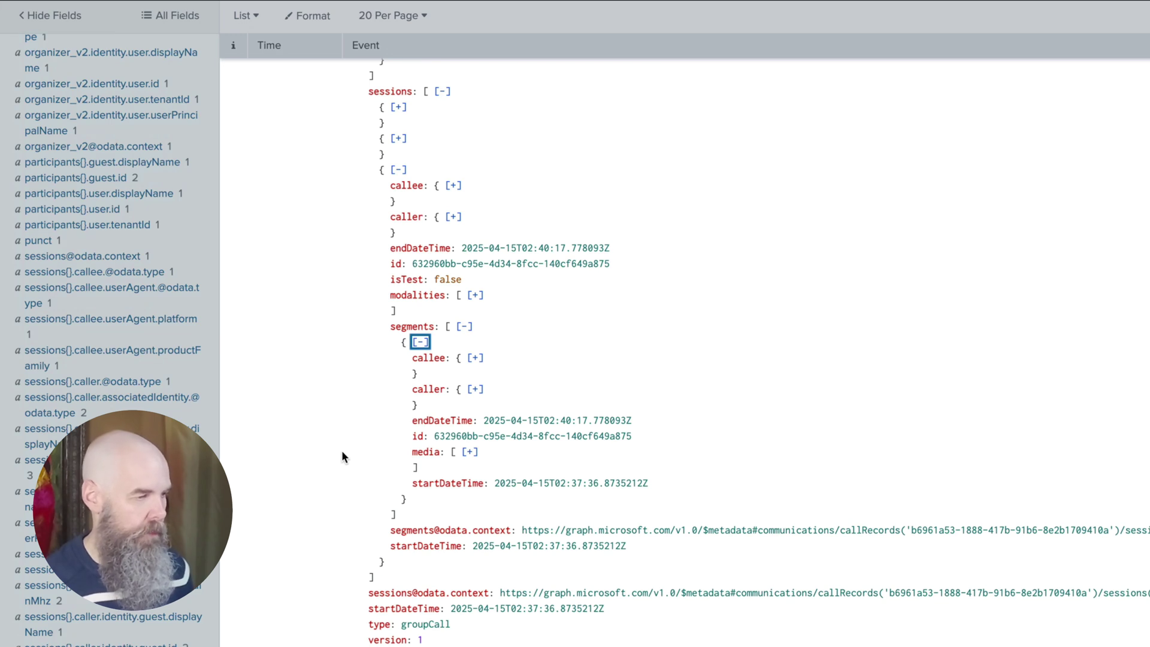
click(470, 452)
scroll(352, 450, down, 1)
scroll(352, 450, down, 1)
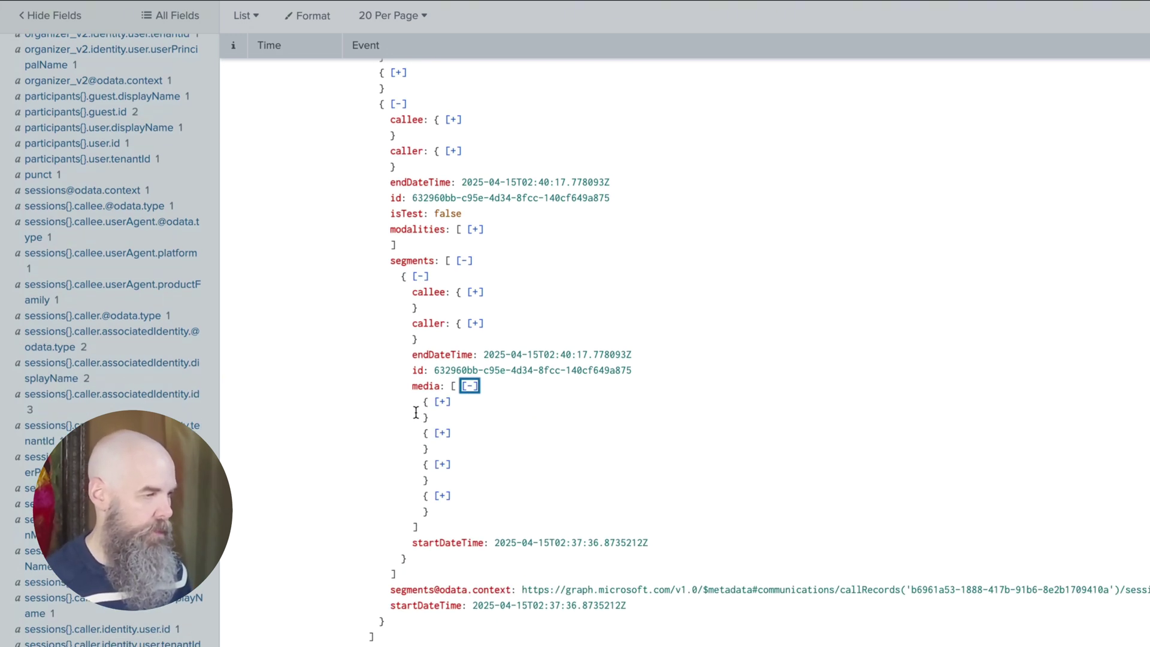
Step: Expand the first media item in the third session's segment and inspect the metrics of both its streams
click(443, 403)
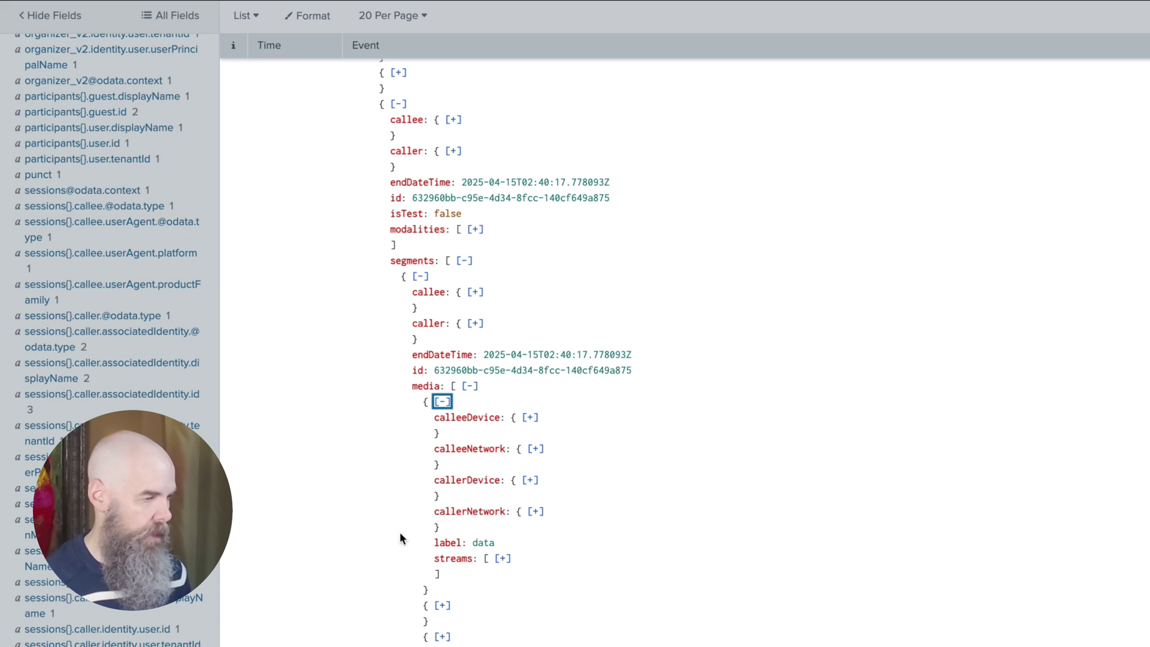
click(503, 559)
click(464, 574)
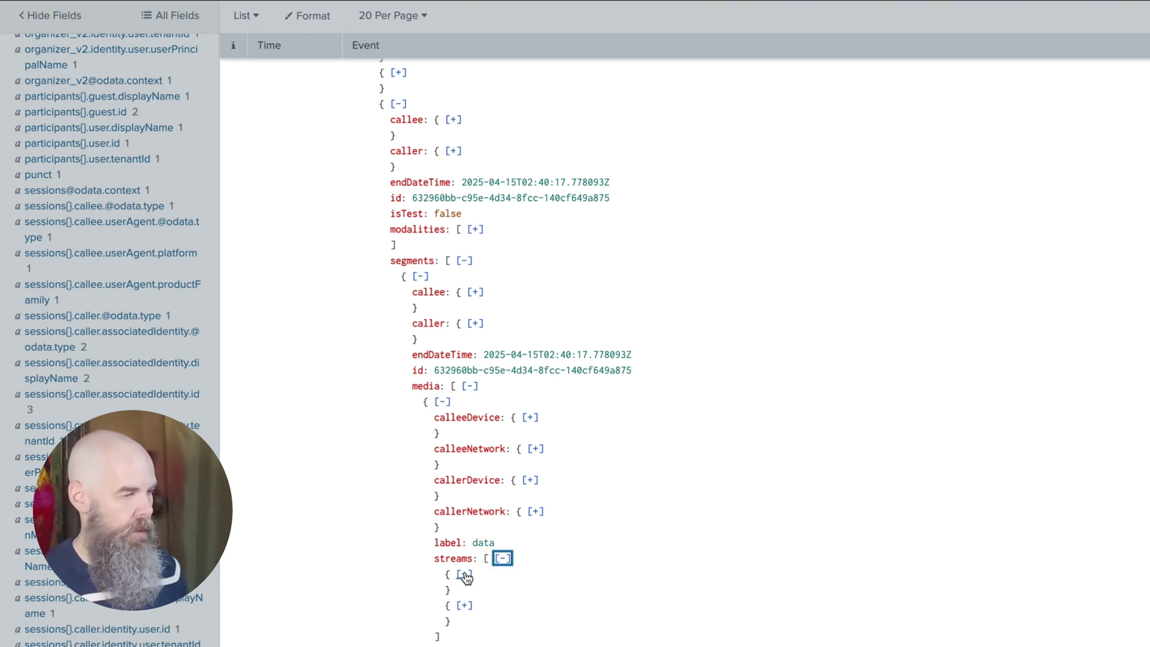
scroll(361, 524, down, 3)
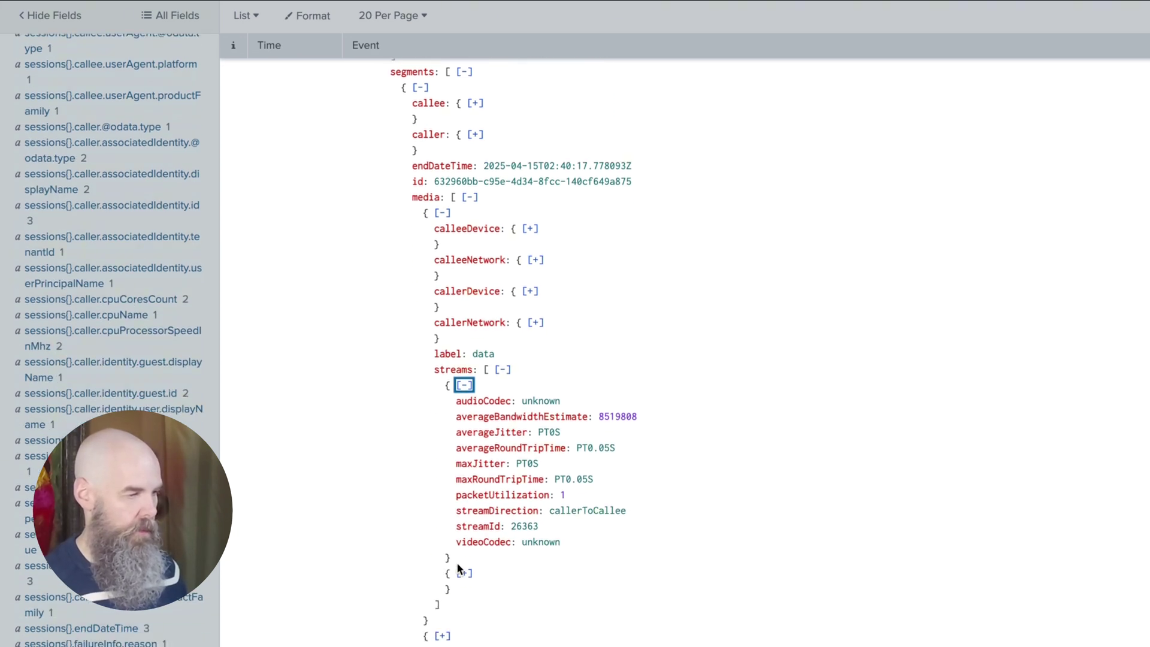
click(464, 574)
scroll(387, 545, down, 2)
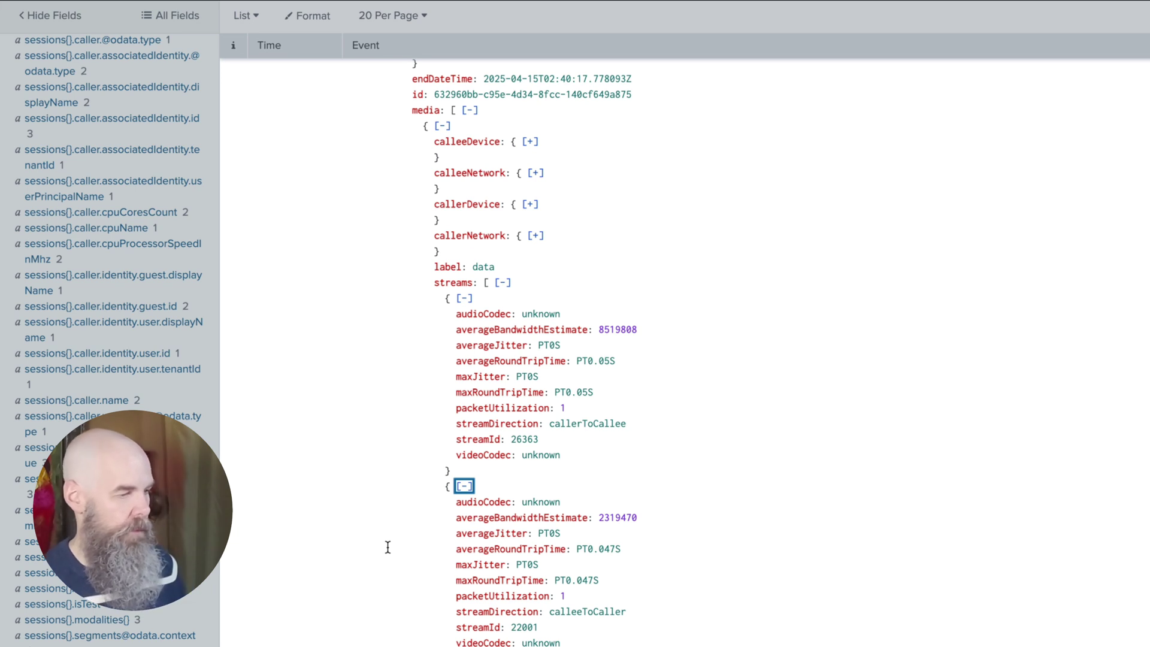
Step: Expand the main-video media item and inspect its first stream's jitter, packet loss, frame rate and codec details
scroll(388, 547, down, 4)
click(441, 559)
scroll(379, 554, down, 1)
scroll(379, 554, down, 3)
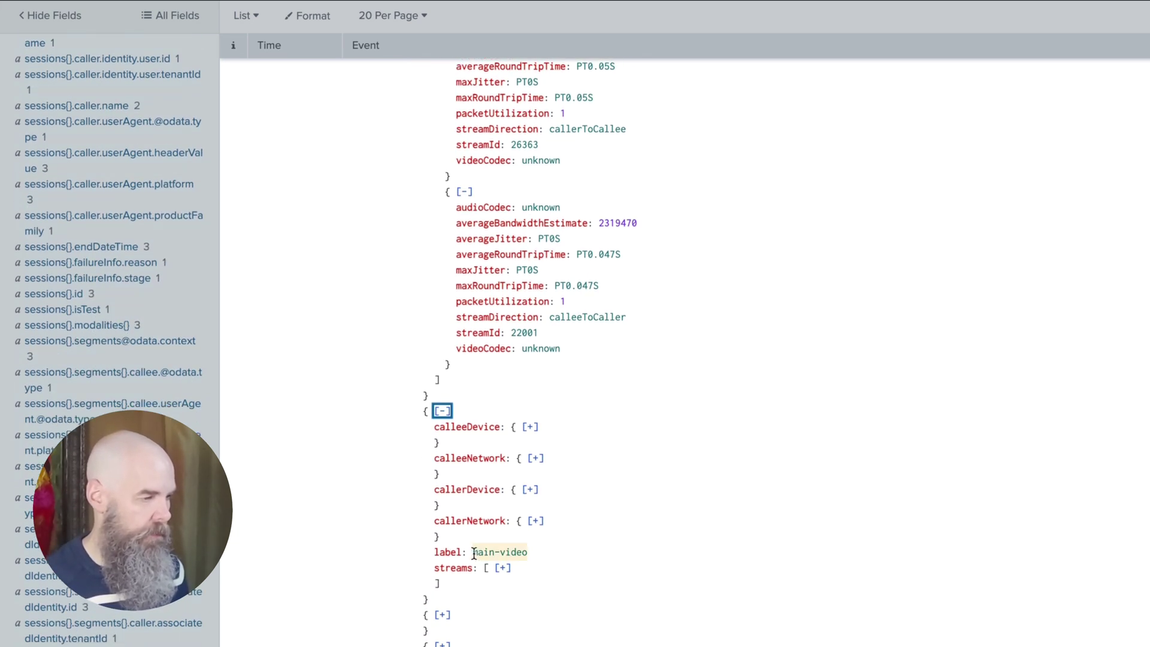
click(502, 568)
click(464, 585)
scroll(398, 560, down, 5)
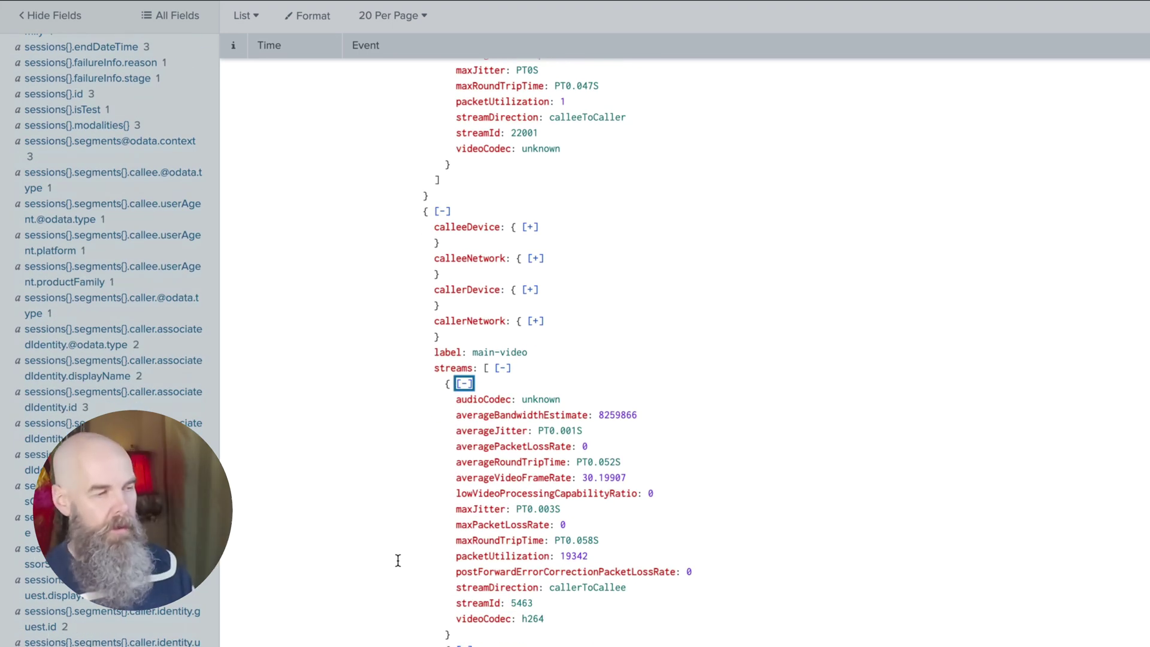
scroll(398, 557, up, 10)
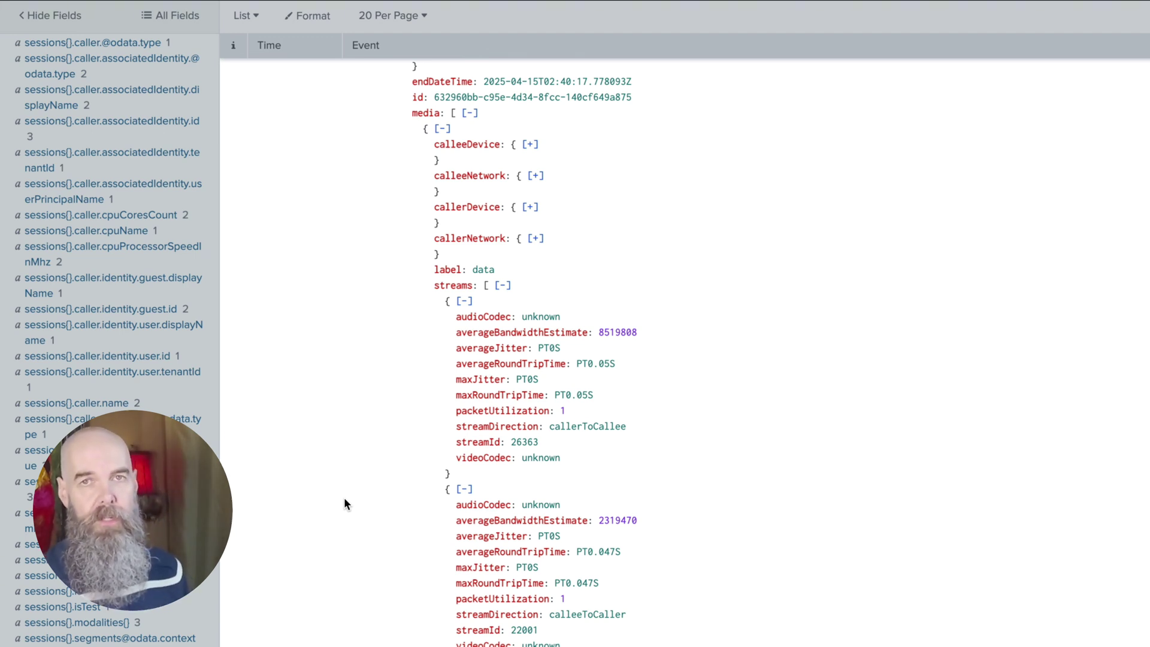
scroll(318, 408, up, 15)
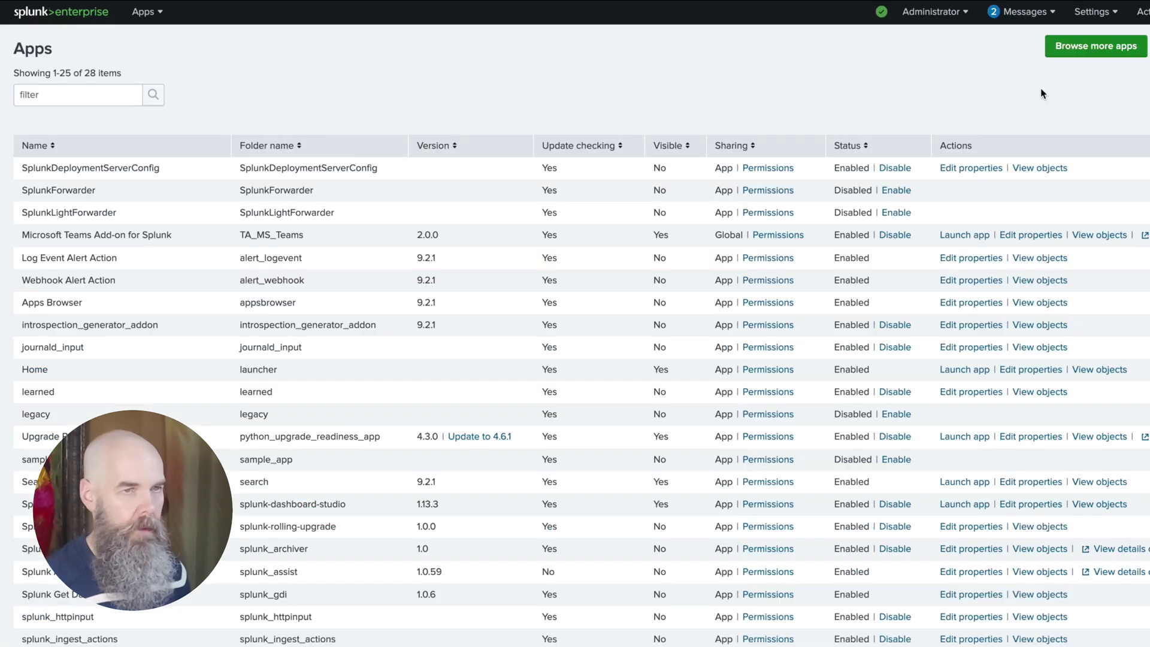
Step: Search the available Splunk apps for "microsoft 365" and install the Microsoft 365 App for Splunk using the Splunk.com username and password
click(1090, 48)
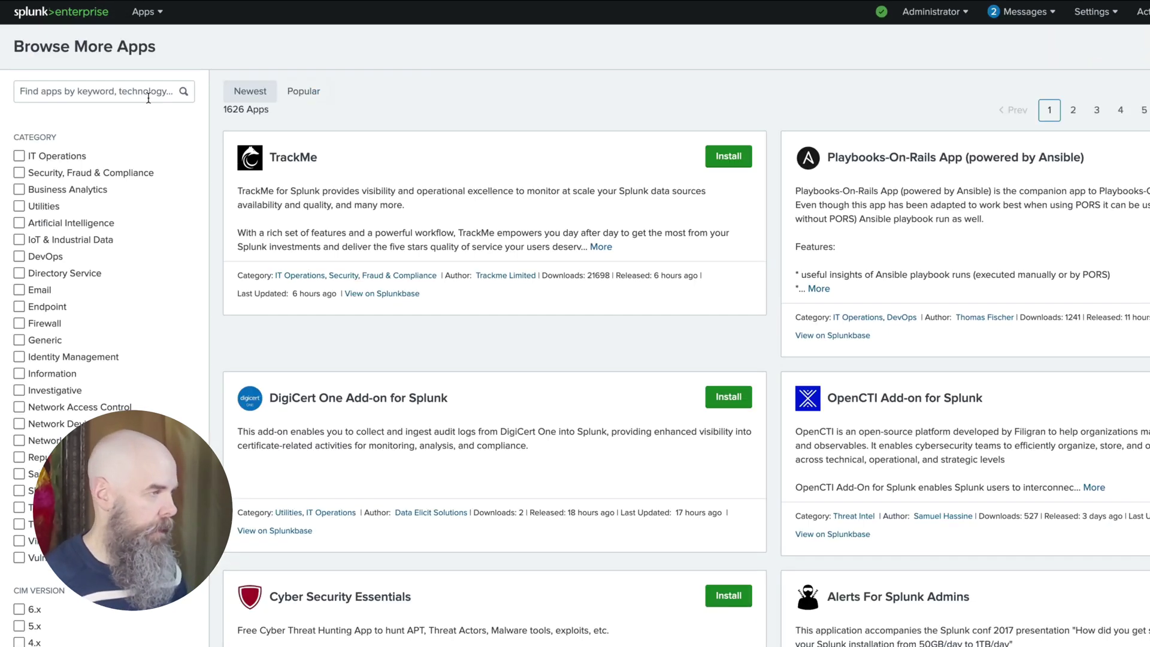
click(95, 91)
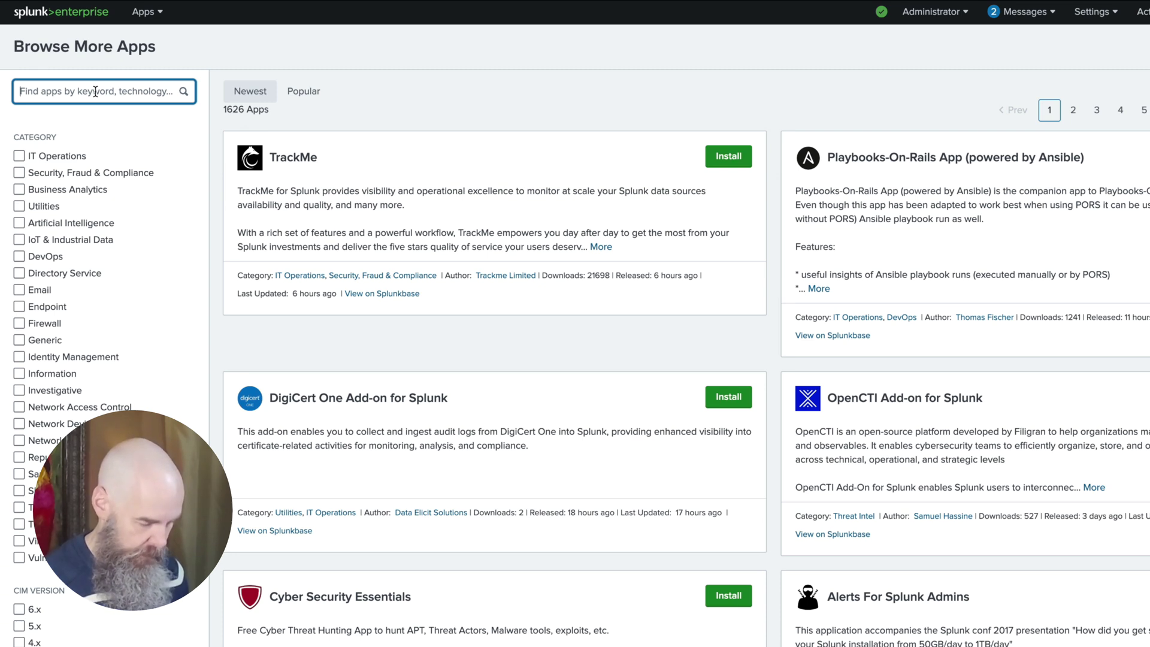
text(microsoft 365)
click(728, 159)
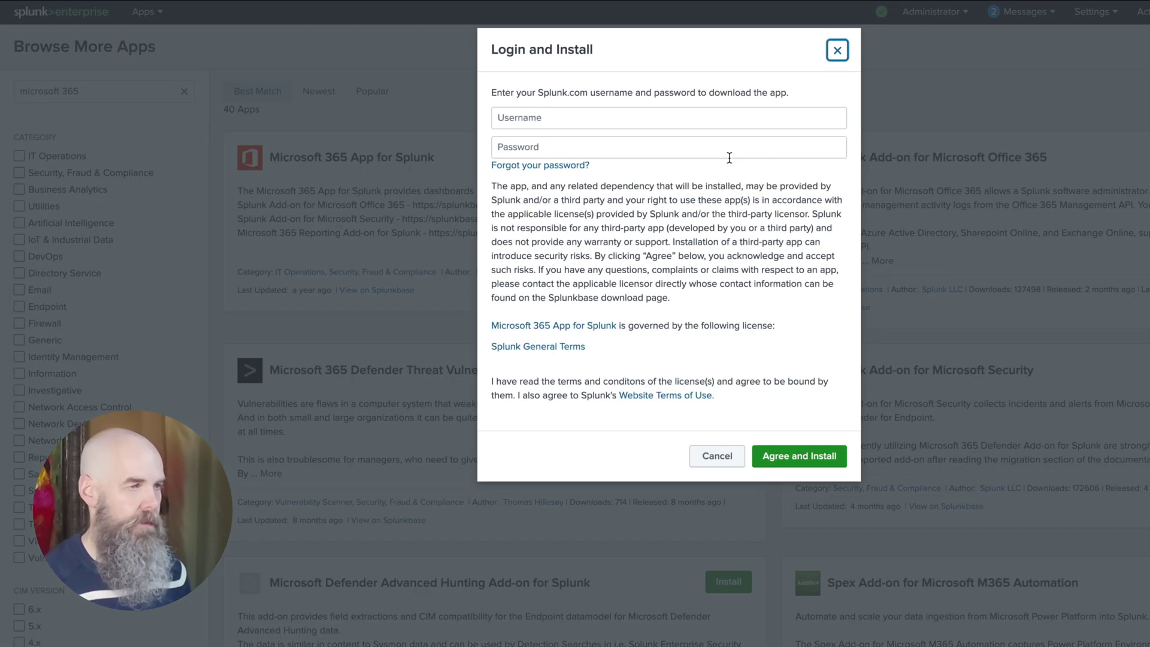
click(667, 119)
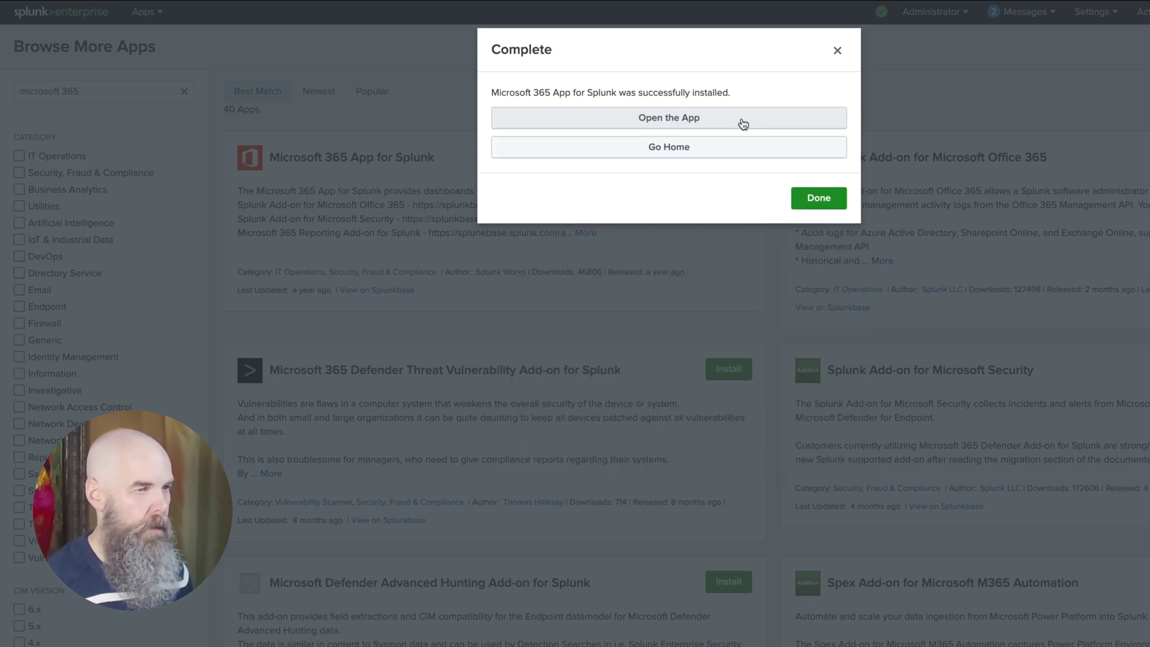
Step: Open the Microsoft 365 App for Splunk's Teams Call Overview dashboard and review its call, modality, user agent and caller location charts
click(742, 118)
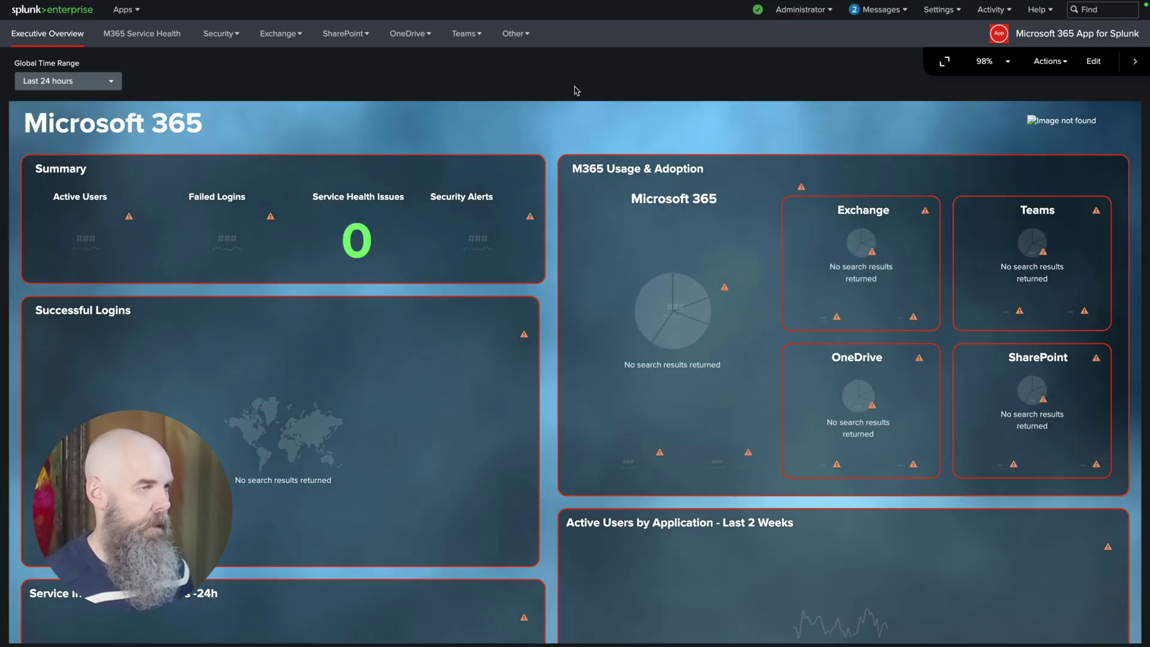
click(477, 36)
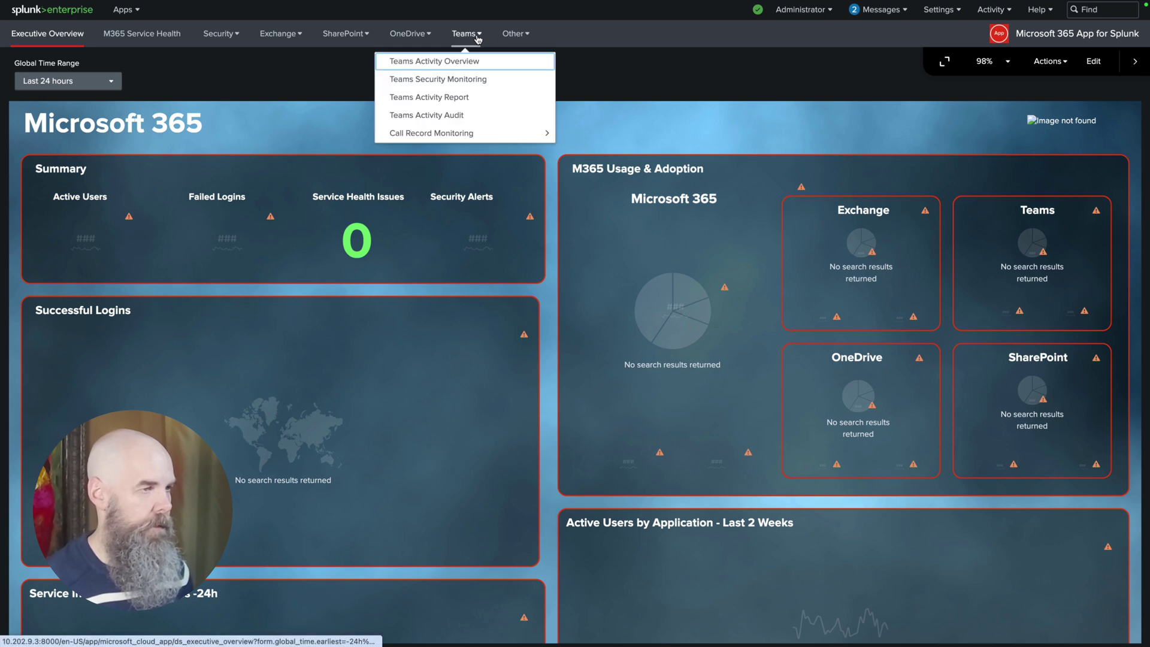
click(475, 132)
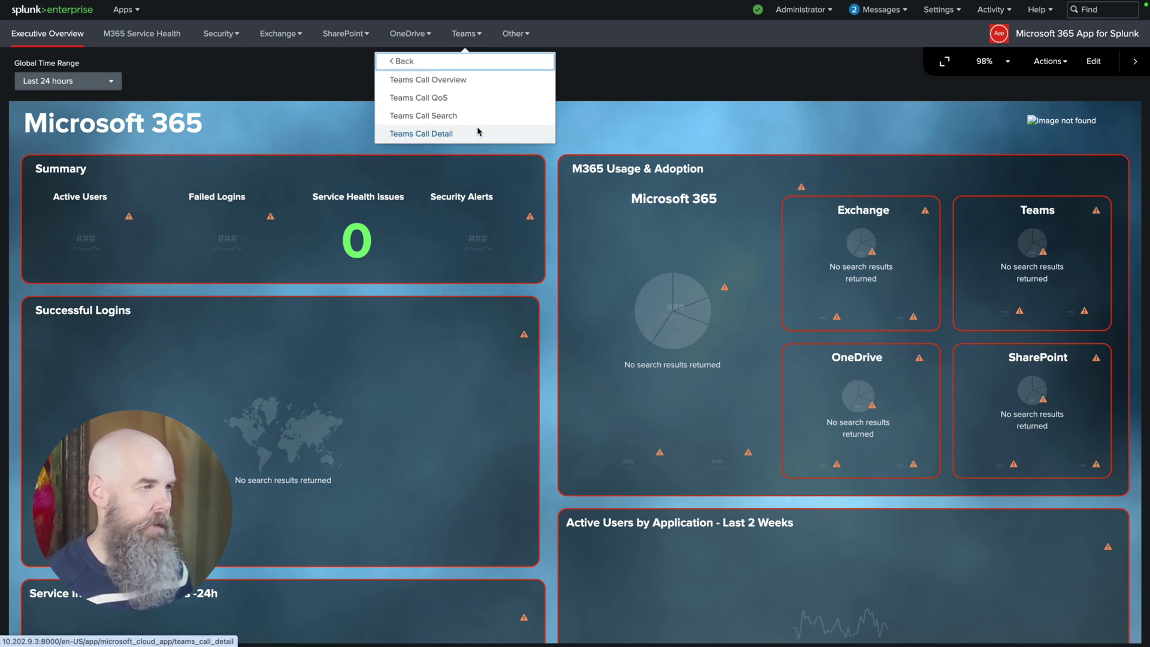
click(458, 81)
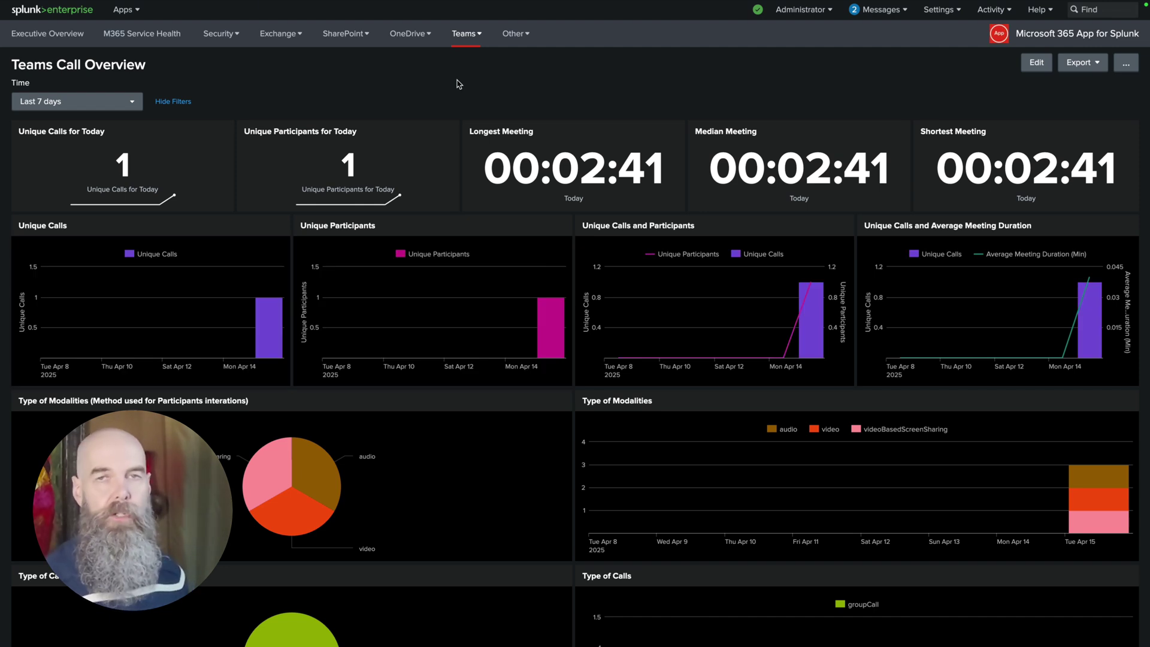
scroll(464, 144, down, 3)
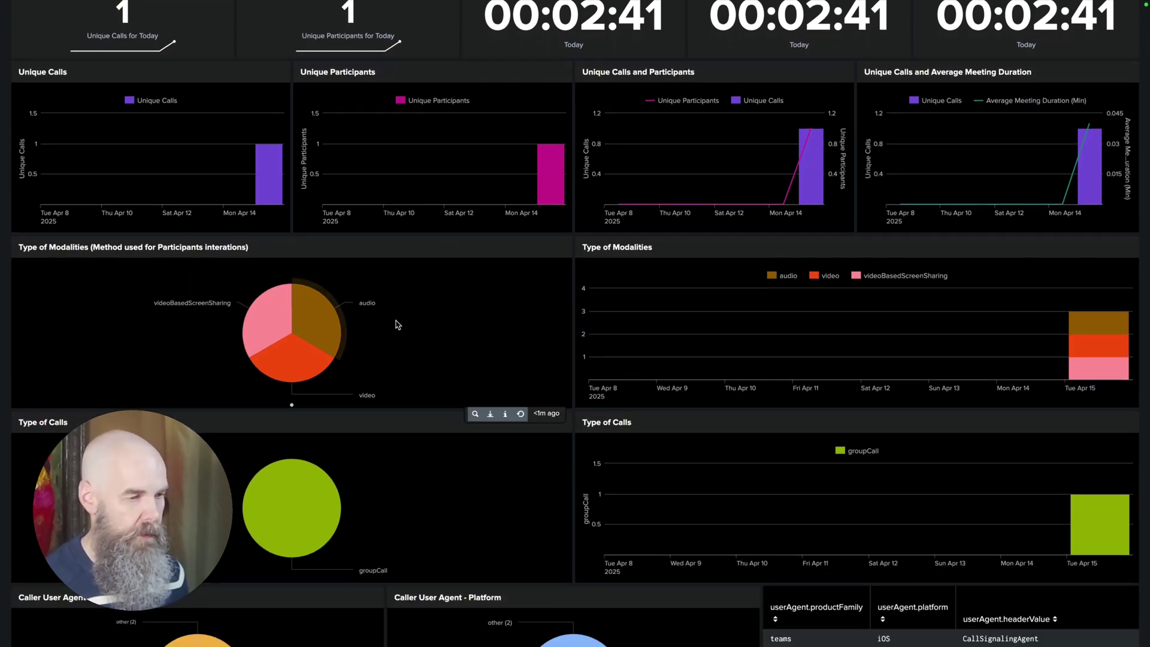
scroll(574, 343, down, 4)
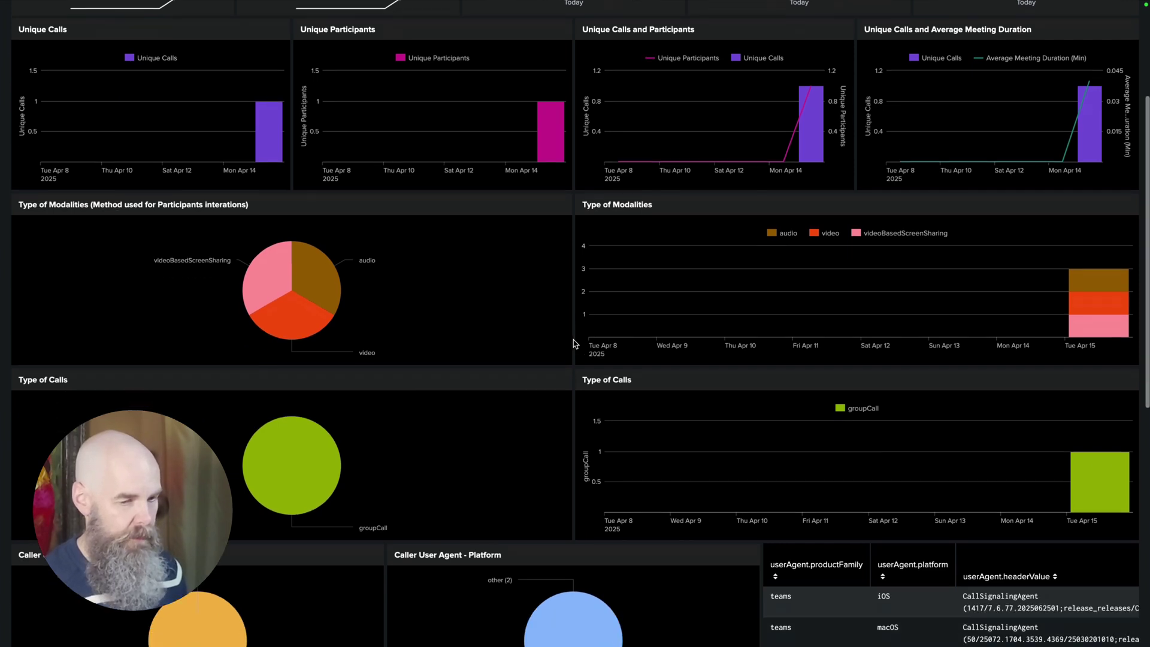
scroll(574, 343, down, 6)
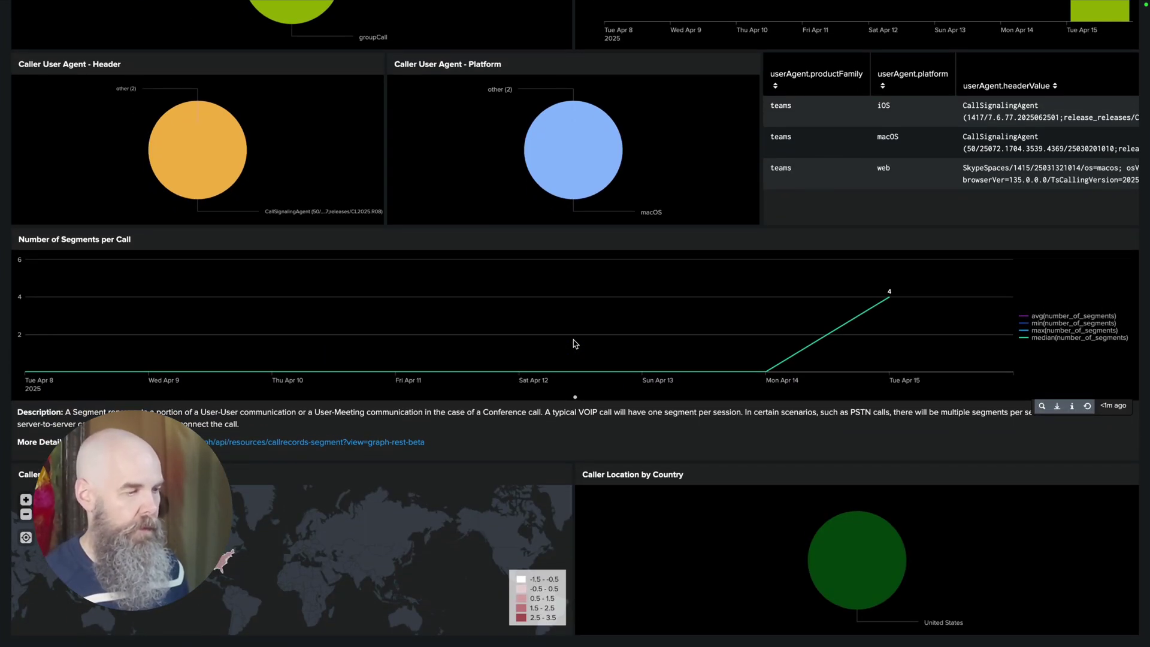
scroll(575, 343, up, 12)
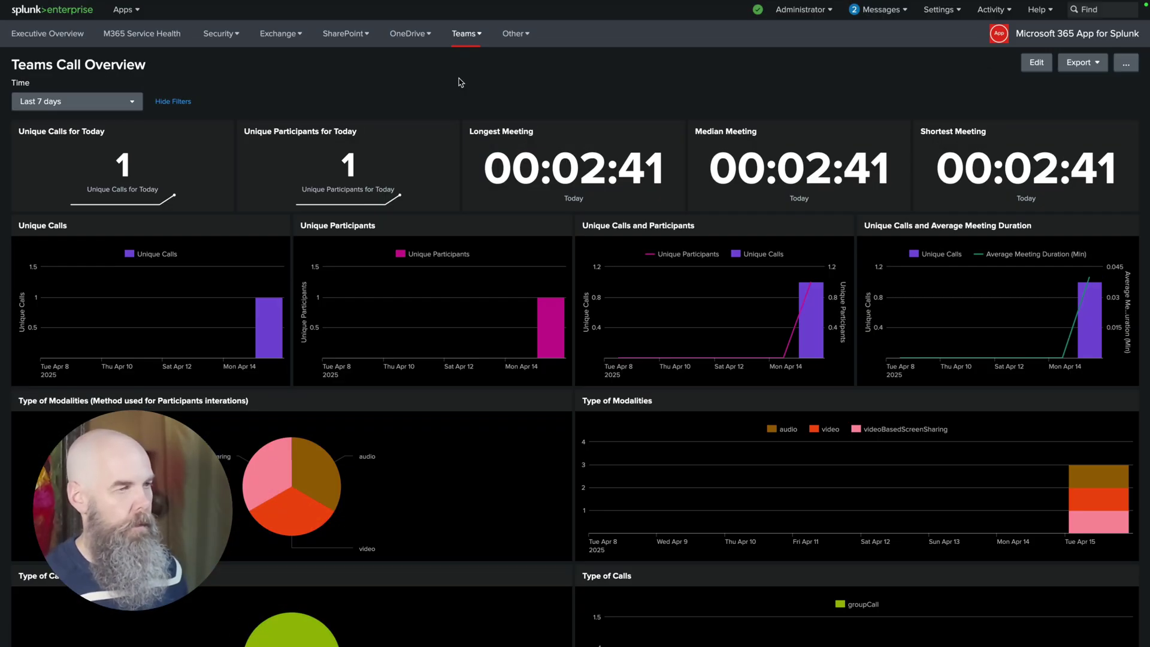
Step: Open the group call's details from Teams Call Search and examine its quality of service metrics and caller network and device information
click(478, 41)
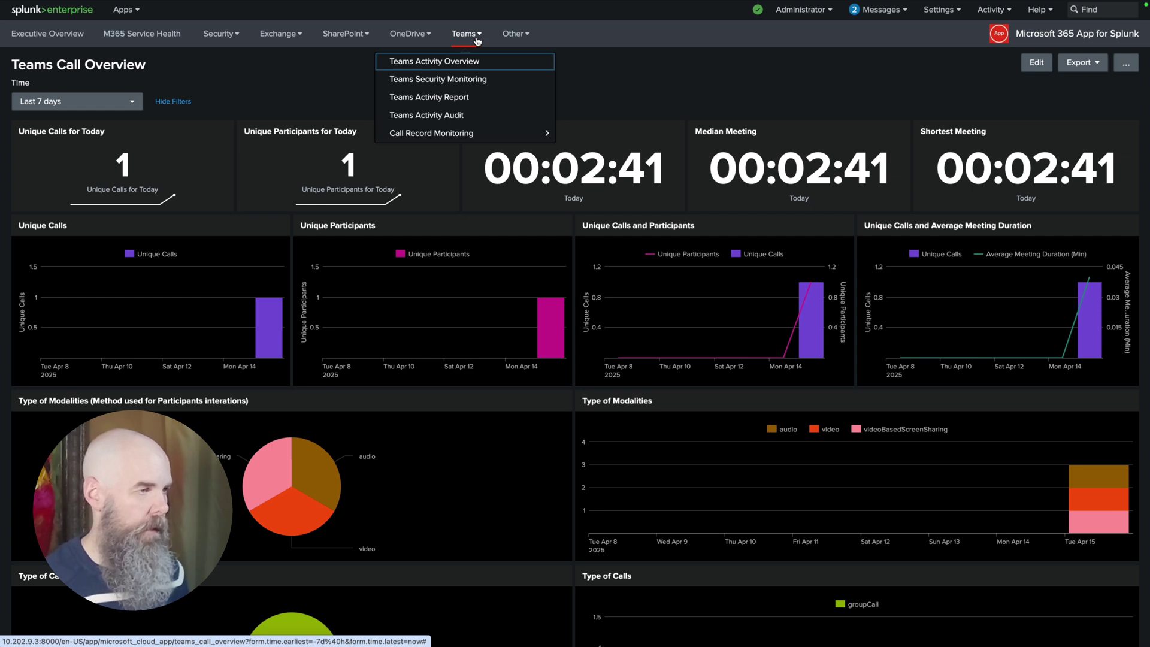
click(479, 133)
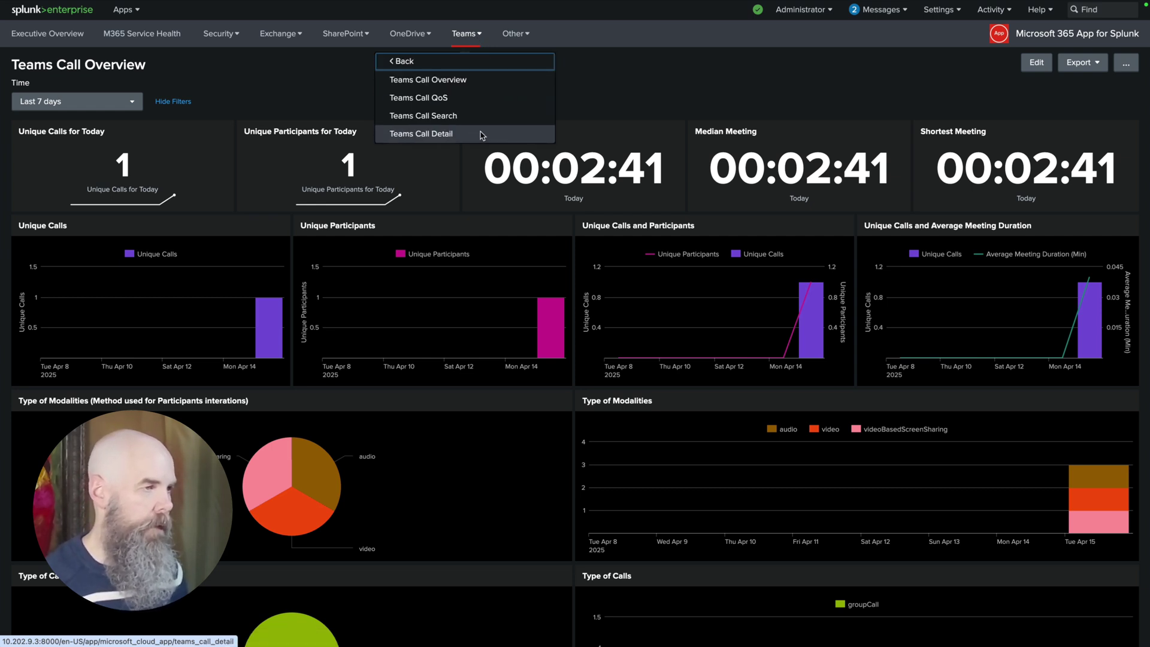
click(463, 118)
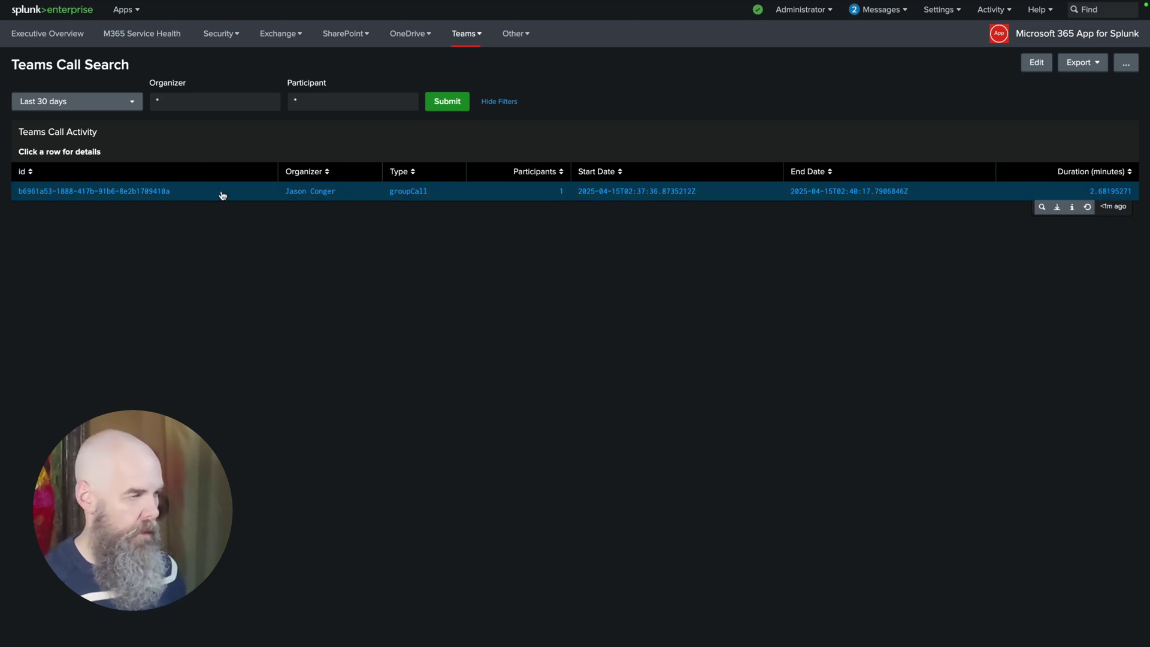
click(222, 195)
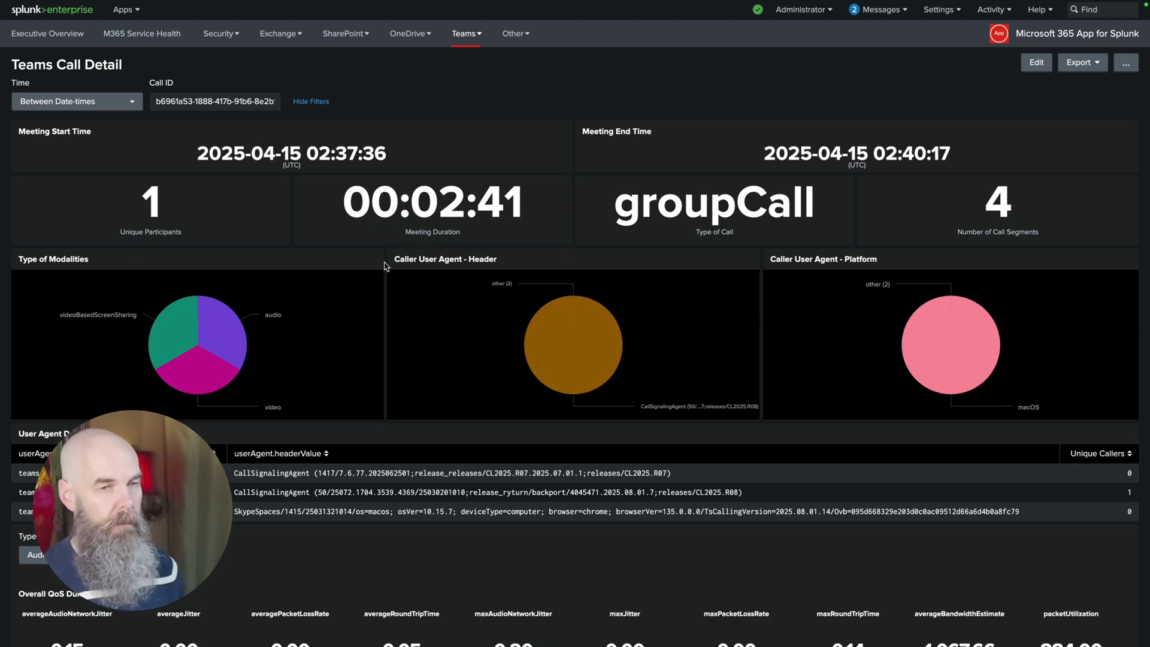
scroll(385, 268, down, 5)
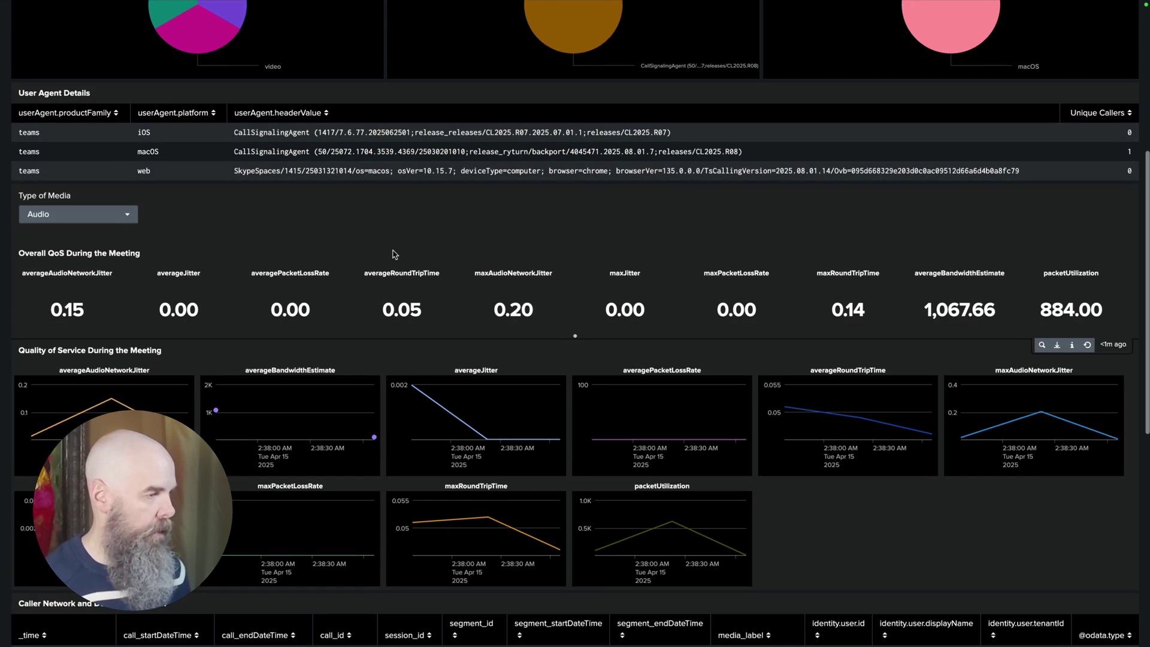
scroll(390, 261, down, 3)
scroll(388, 273, down, 1)
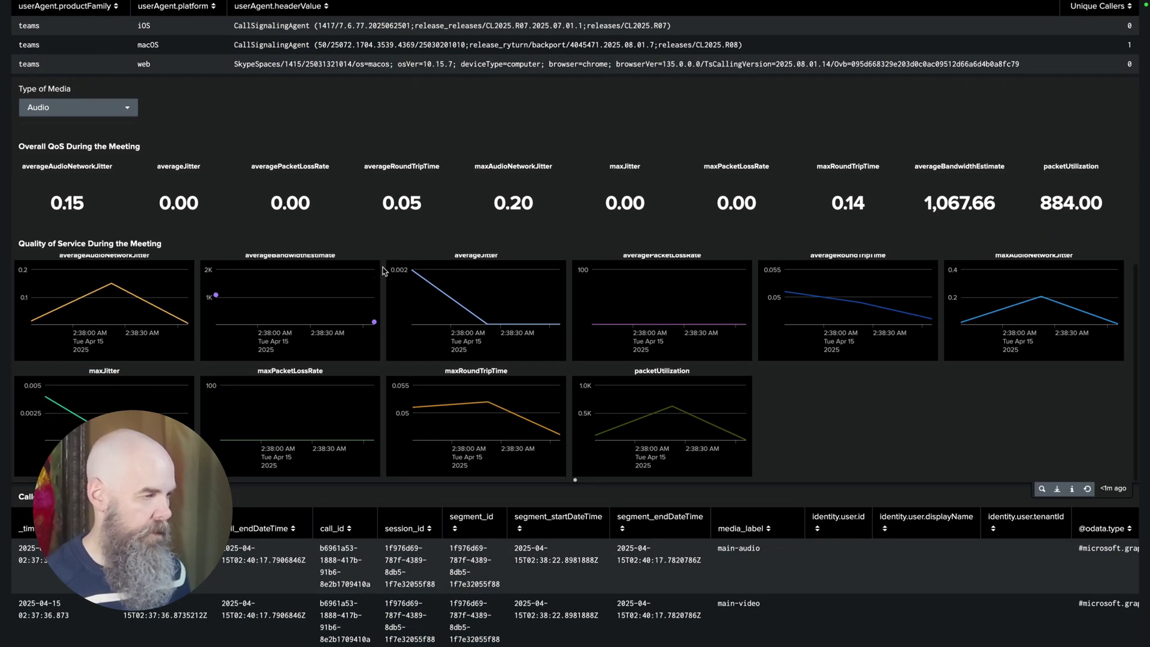
scroll(389, 281, down, 2)
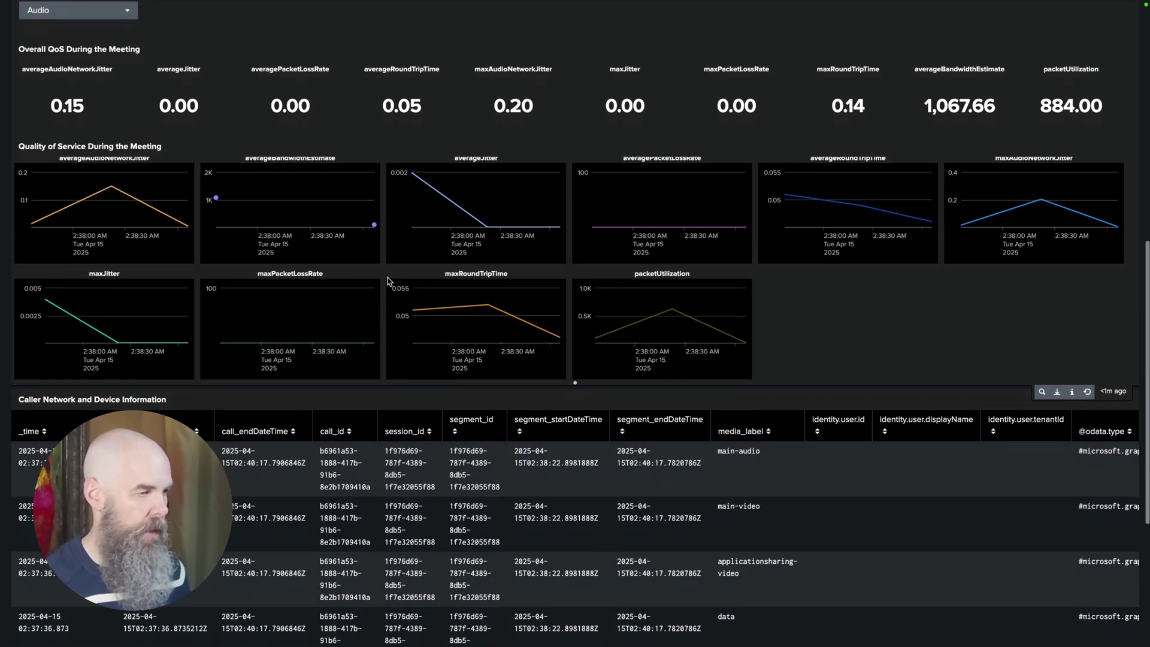